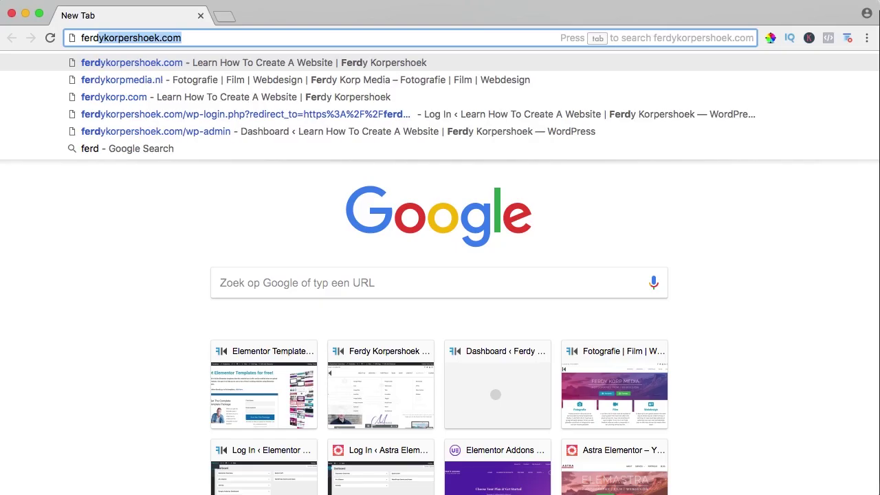
# Step: Load ykorp.com/elementor, download the free Elementor plugin and confirm its file for upload
pyautogui.write('ykorp.')
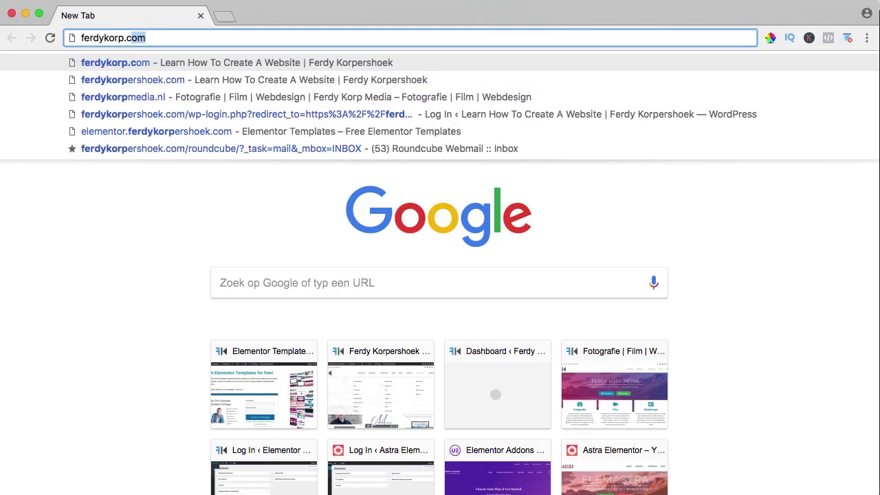
pyautogui.write('com/elementor')
pyautogui.press('Return')
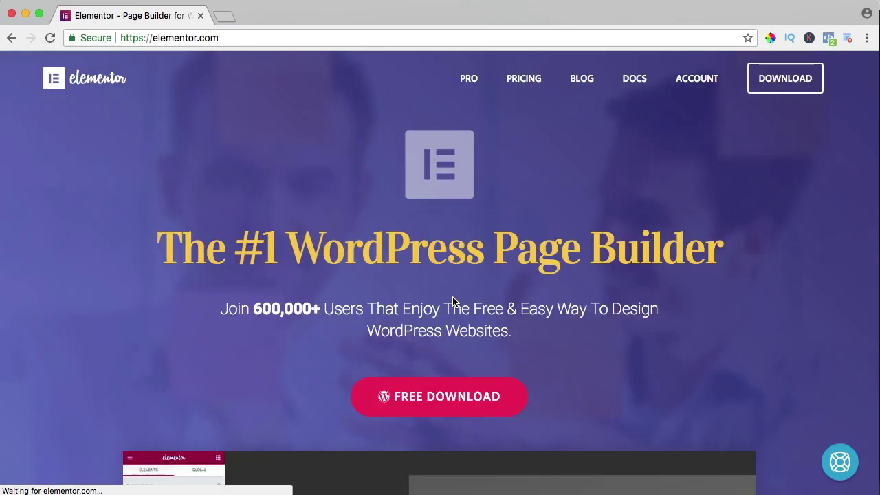
pyautogui.click(413, 396)
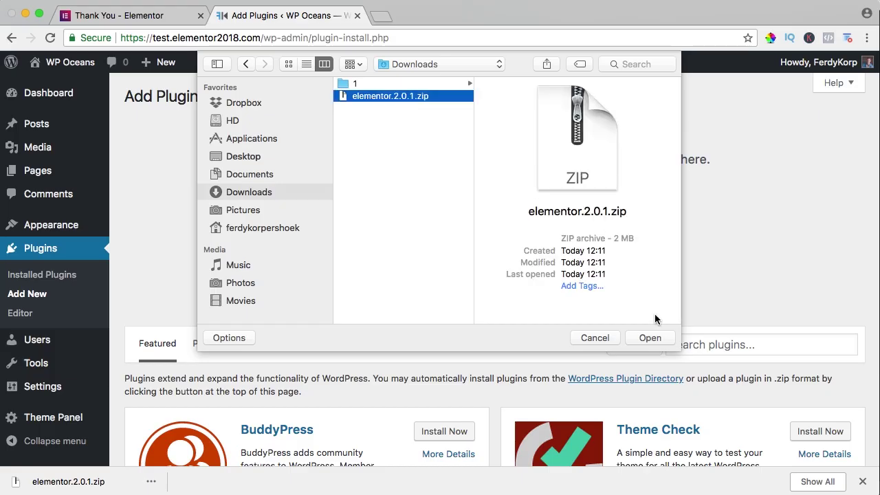
pyautogui.click(650, 338)
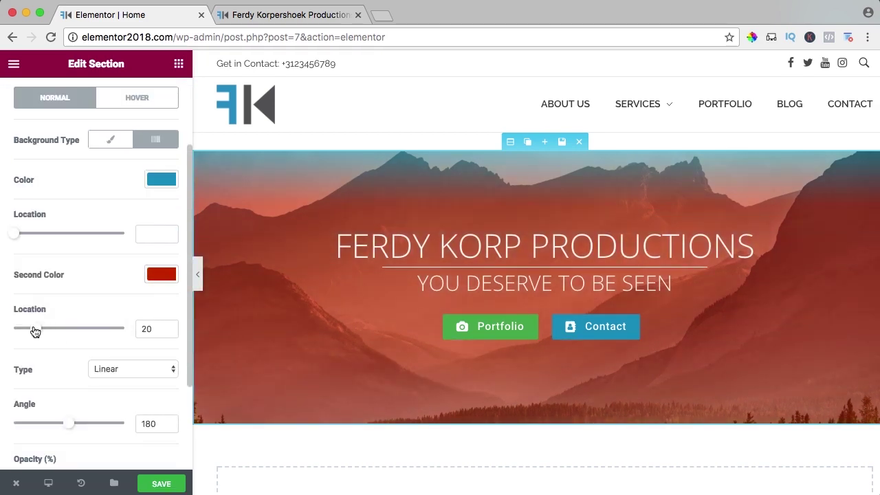
# Step: Adjust the red gradient overlay's location and angle, then change the icon box title's HTML tag
pyautogui.moveTo(36, 328); pyautogui.dragTo(69, 328)
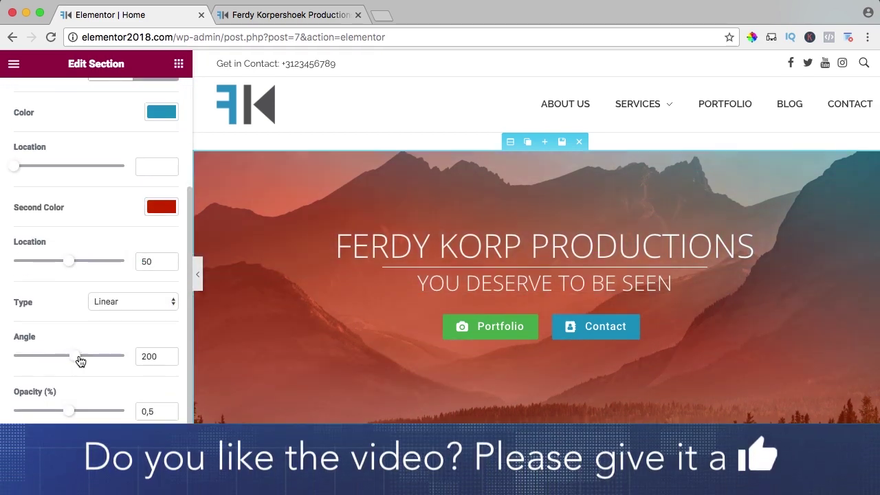
pyautogui.moveTo(78, 360); pyautogui.dragTo(103, 359)
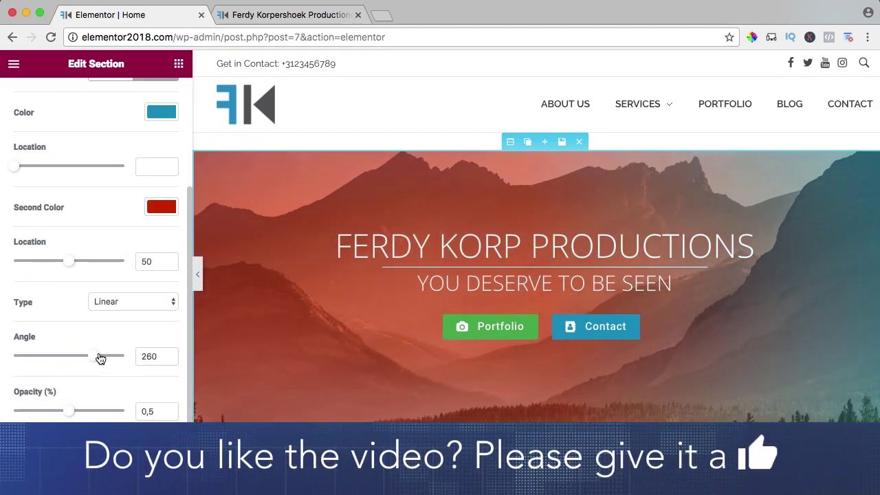
pyautogui.moveTo(69, 259); pyautogui.dragTo(92, 259)
pyautogui.scroll(-1, 92, 309)
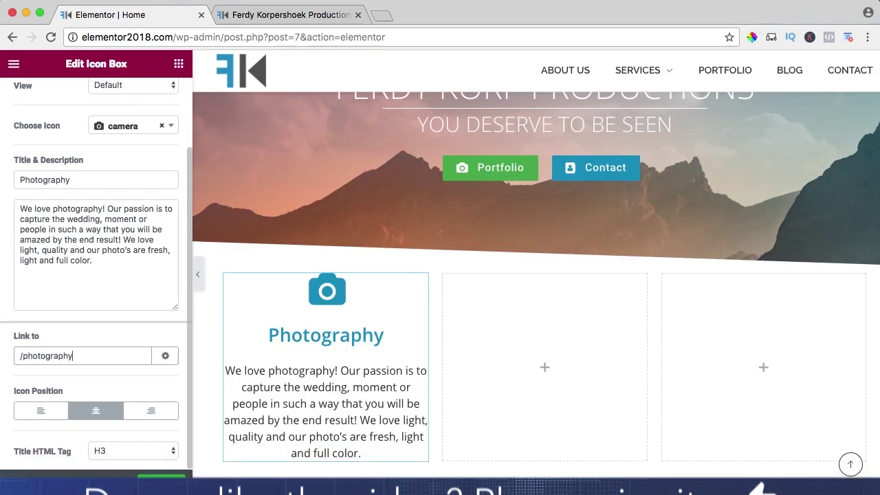
pyautogui.click(114, 451)
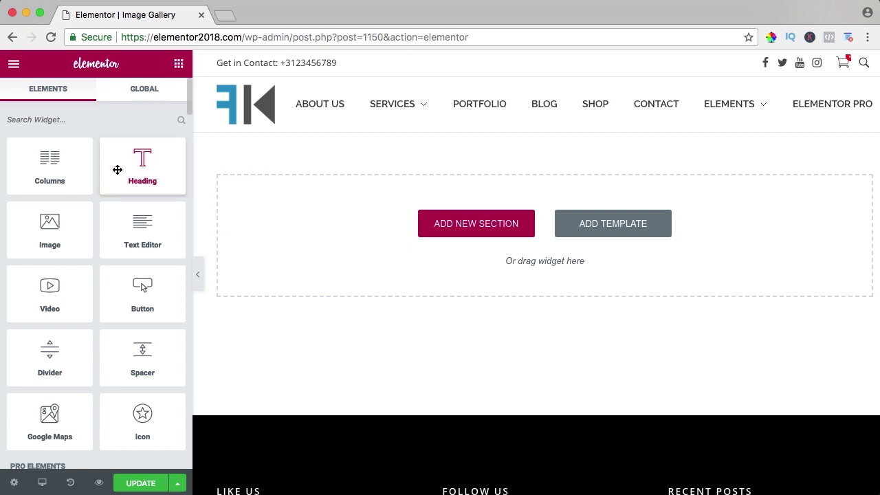
# Step: Drag an Image Gallery widget from General Elements into the page's drop zone
pyautogui.scroll(-15, 118, 169)
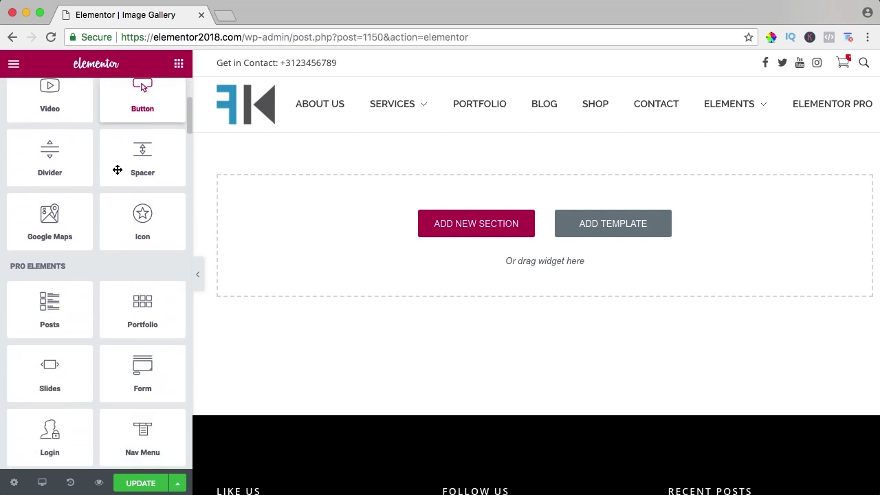
pyautogui.scroll(-8, 117, 170)
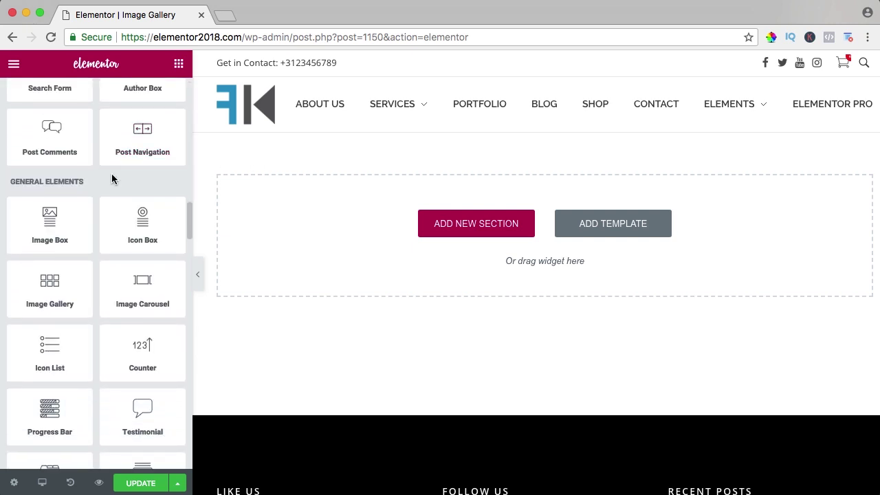
pyautogui.scroll(-1, 62, 215)
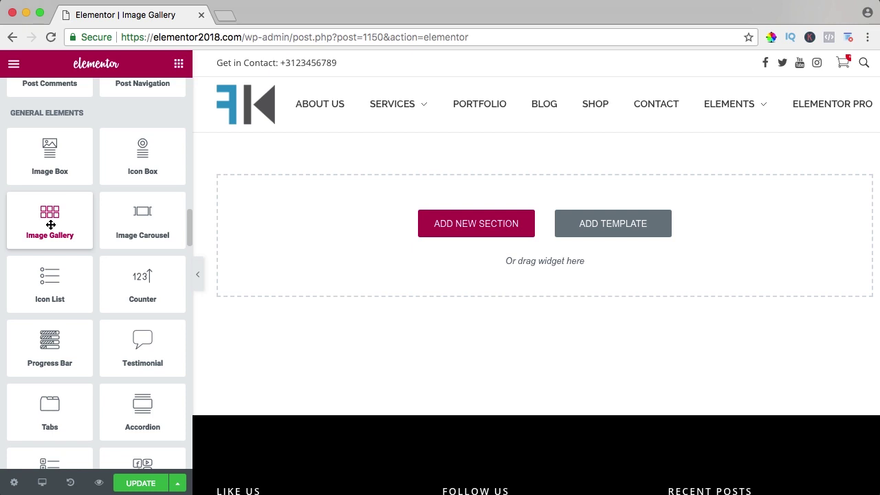
pyautogui.moveTo(50, 225); pyautogui.dragTo(367, 222)
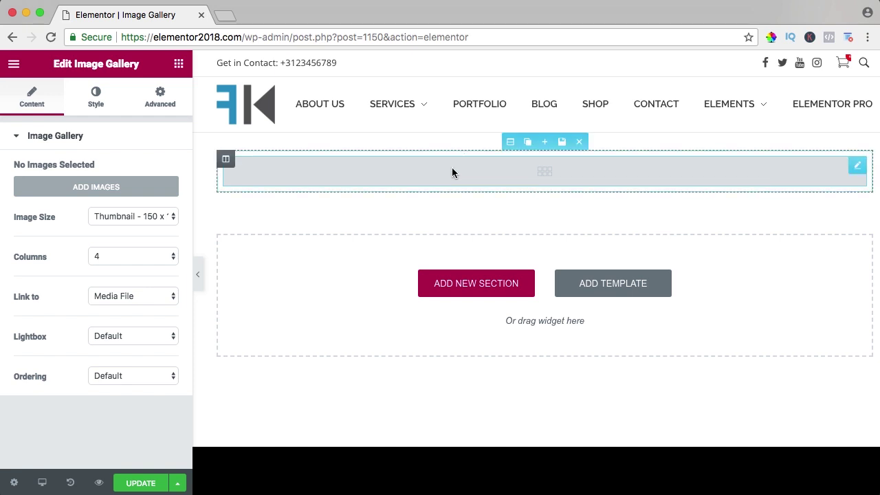
# Step: Select the eight photos from the green car to the woman and create a new gallery
pyautogui.click(81, 194)
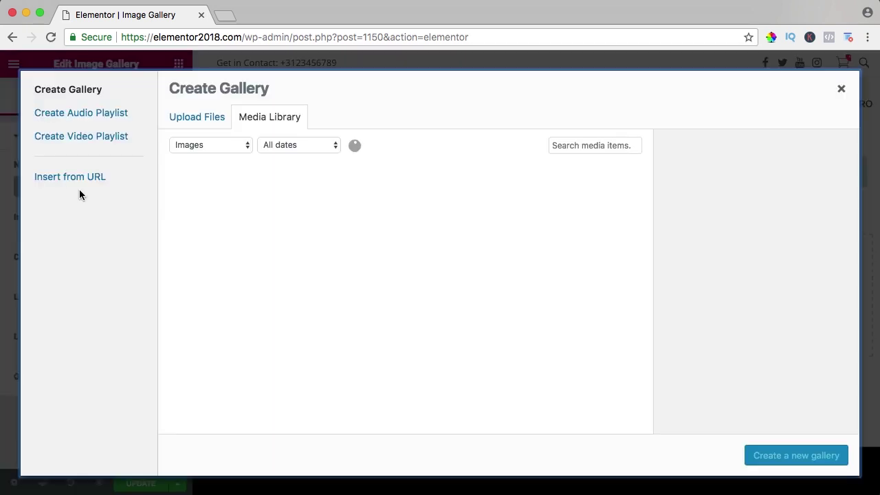
pyautogui.scroll(-5, 355, 234)
pyautogui.scroll(-5, 355, 234)
pyautogui.click(589, 197)
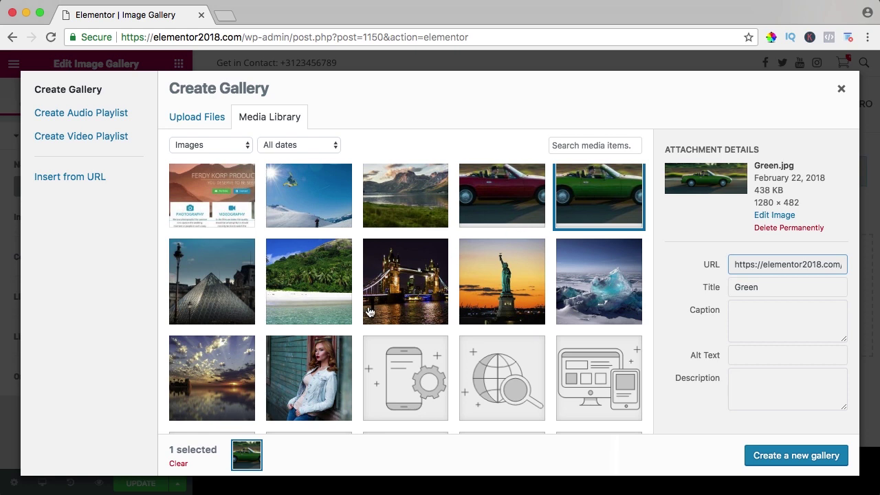
pyautogui.keyDown('shift'); pyautogui.click(318, 373); pyautogui.keyUp('shift')
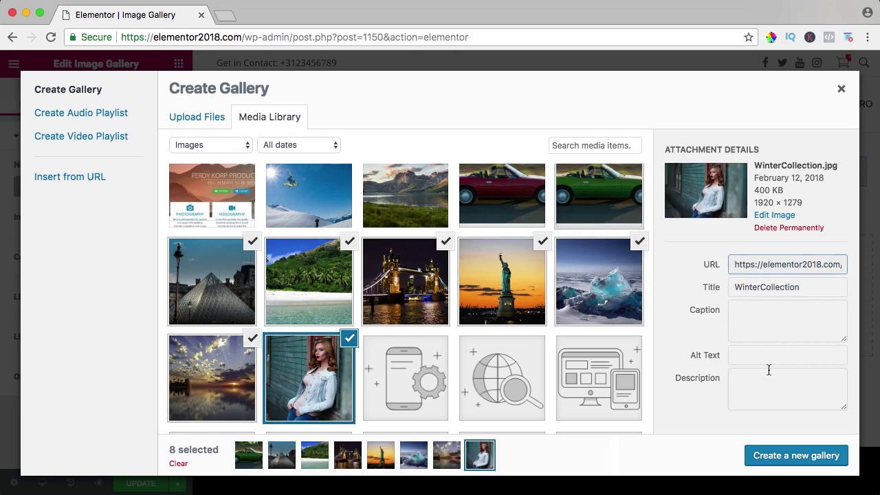
pyautogui.click(781, 456)
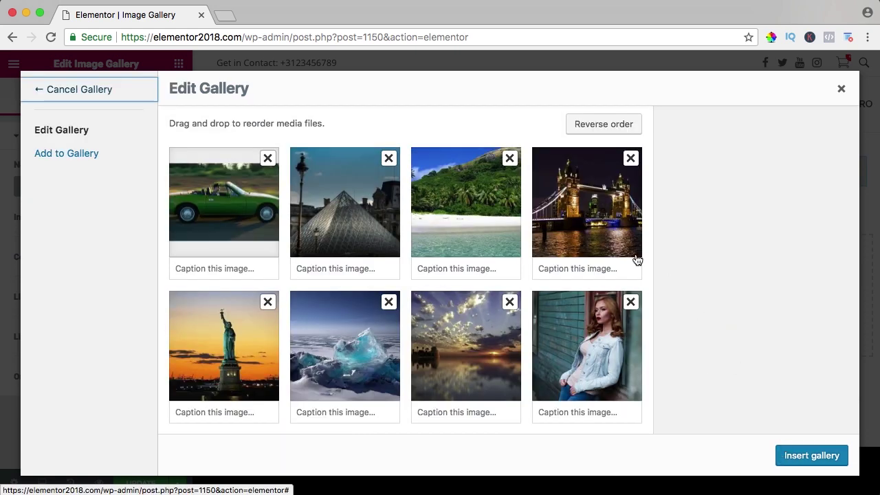
# Step: Move Tower Bridge one place earlier, reverse the photo order, and insert the gallery
pyautogui.moveTo(597, 229); pyautogui.dragTo(407, 262)
pyautogui.click(596, 131)
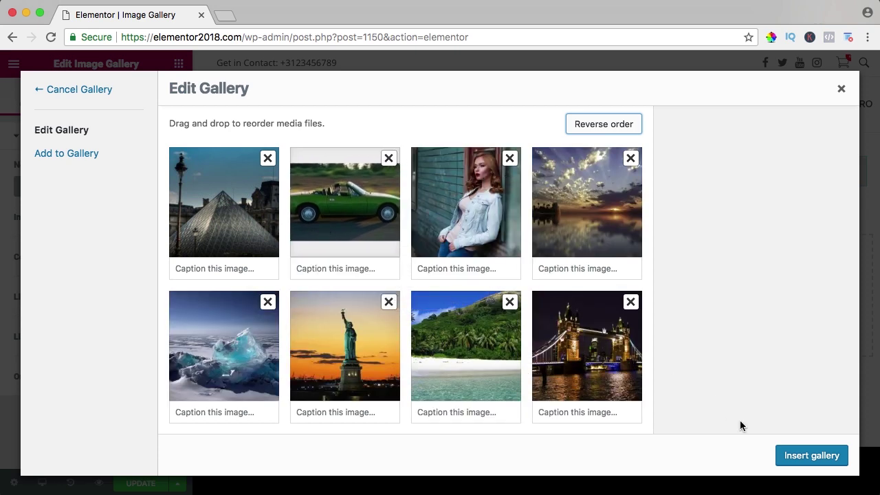
pyautogui.click(804, 455)
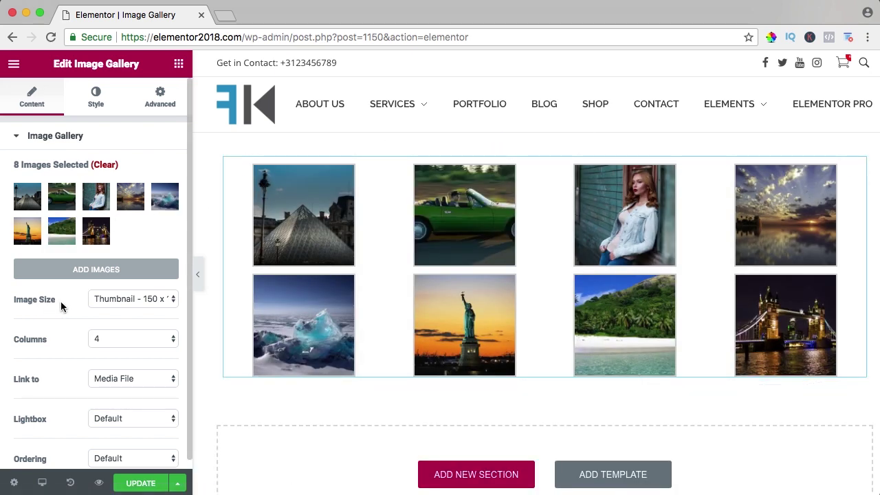
# Step: Change the gallery Image Size from Thumbnail - 150 x 150 to Full
pyautogui.click(120, 301)
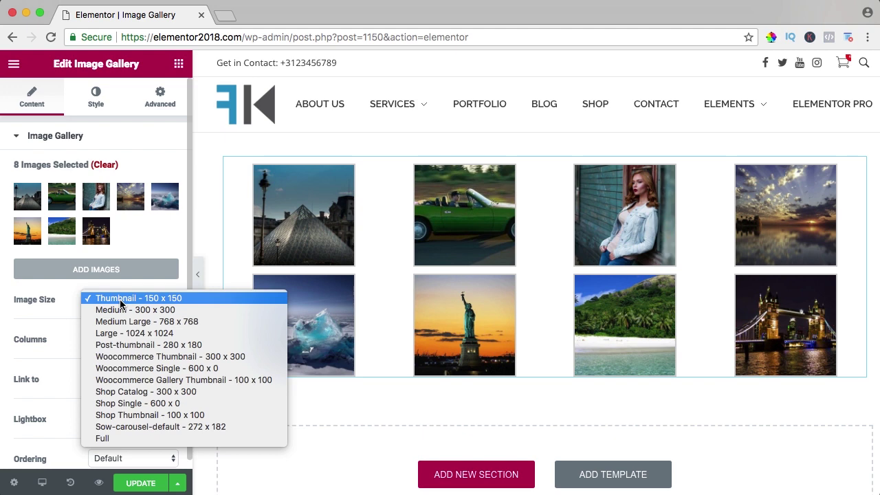
pyautogui.click(62, 293)
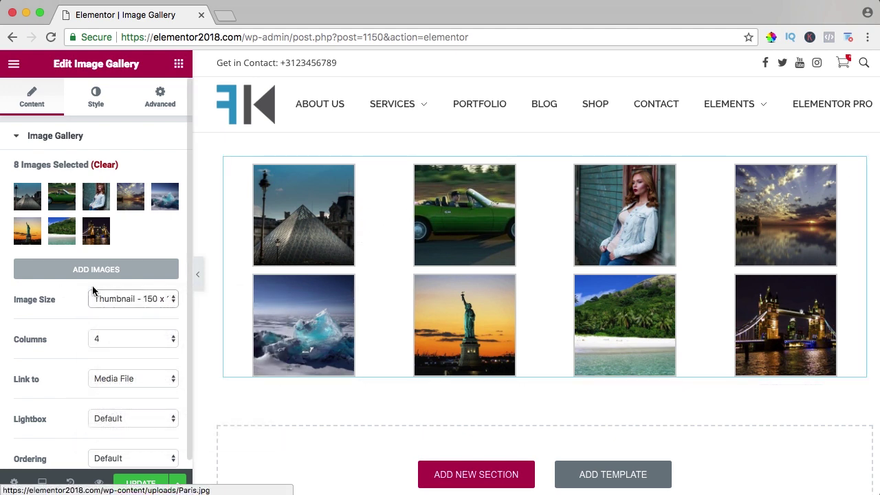
pyautogui.click(125, 301)
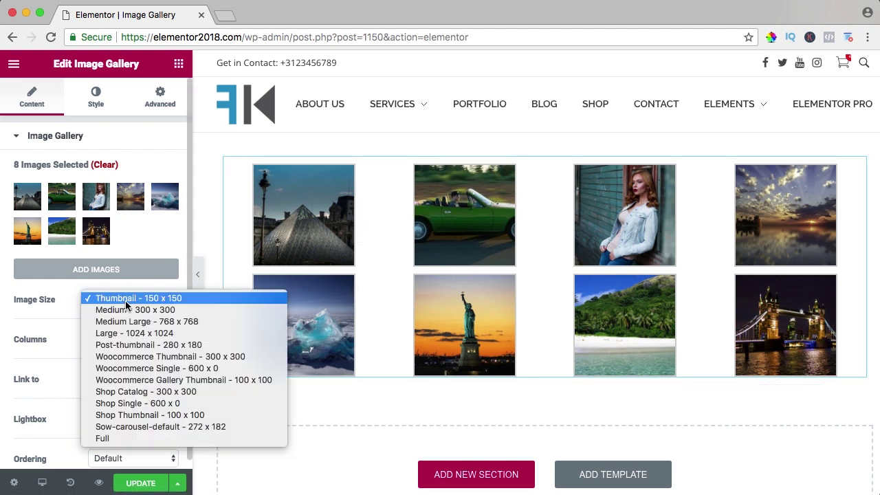
pyautogui.click(115, 437)
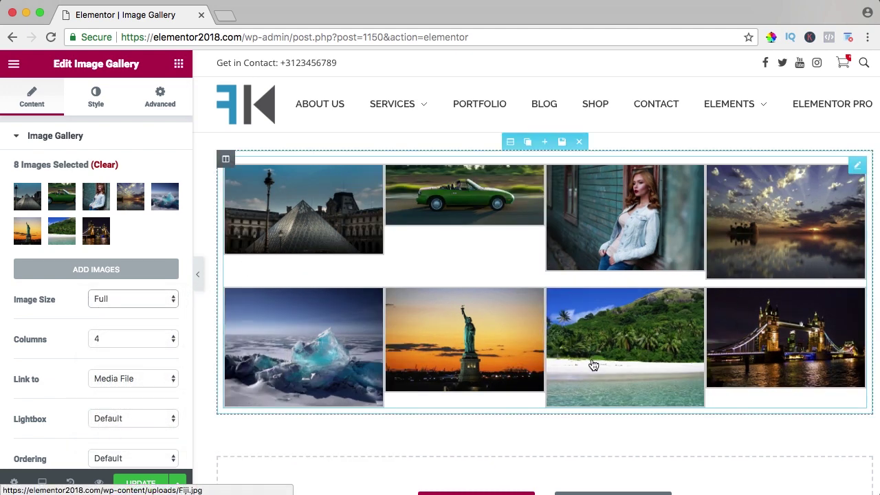
pyautogui.click(129, 299)
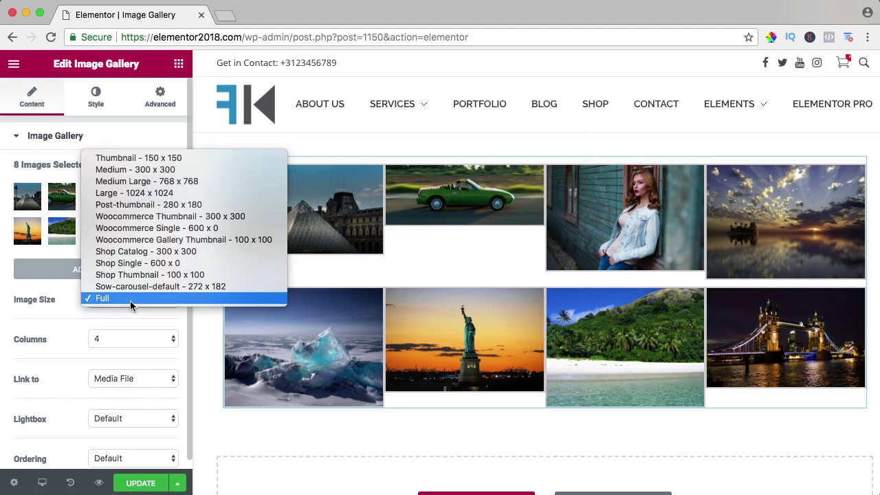
pyautogui.click(129, 299)
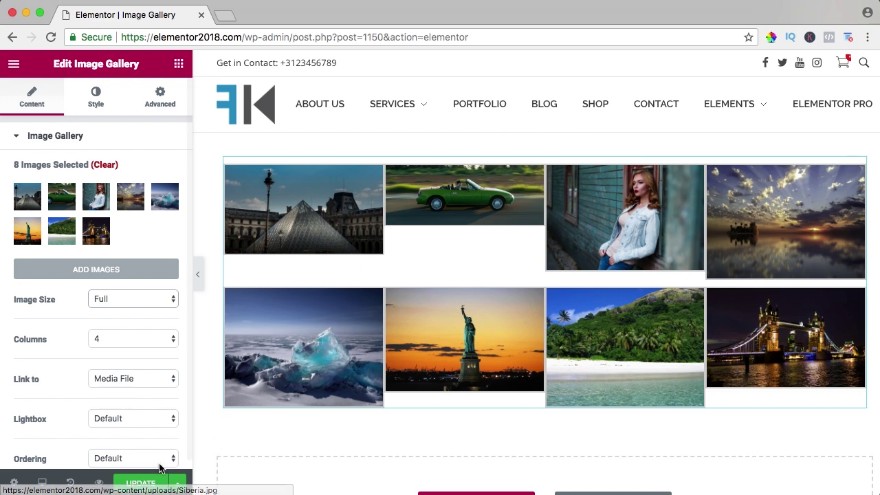
# Step: Update the page, view it in a preview tab, and return to the editor
pyautogui.click(142, 484)
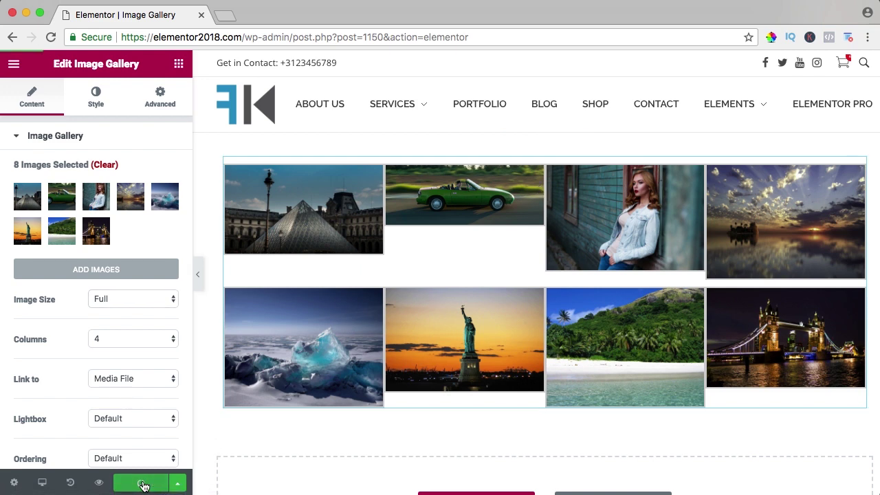
pyautogui.click(100, 482)
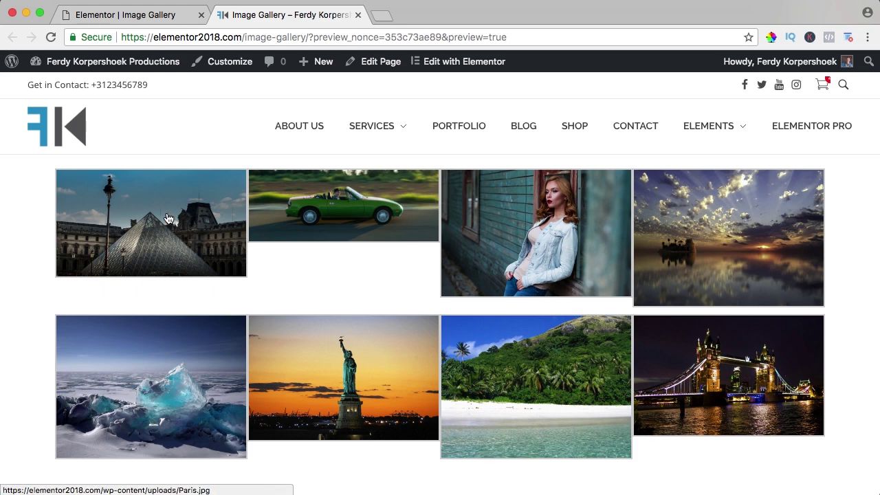
pyautogui.click(147, 20)
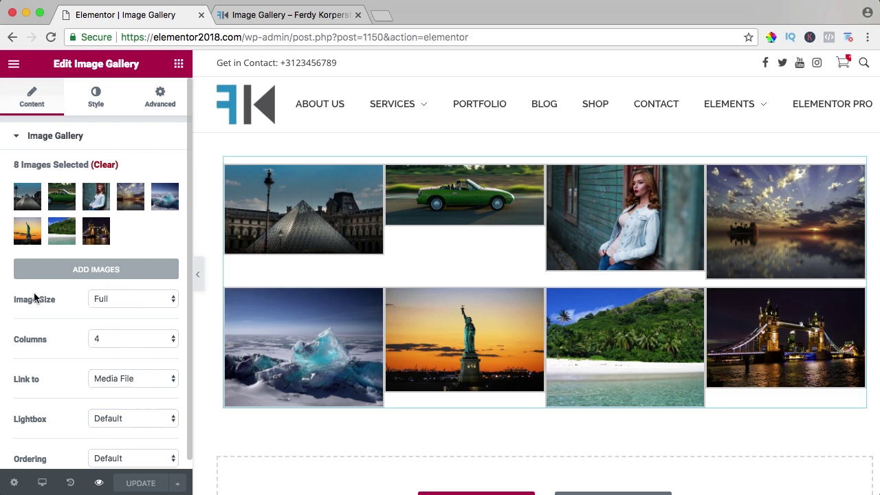
# Step: Set the gallery Image Size to Woocommerce Thumbnail 300 x 300
pyautogui.click(118, 299)
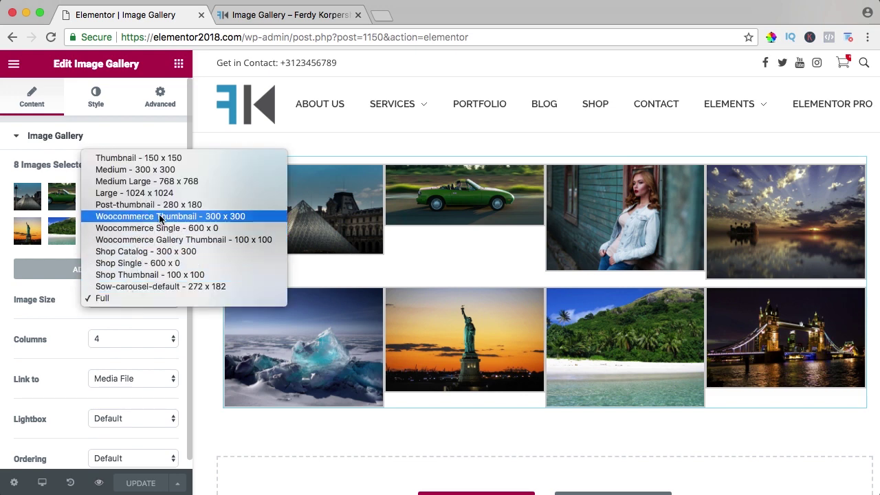
pyautogui.click(187, 217)
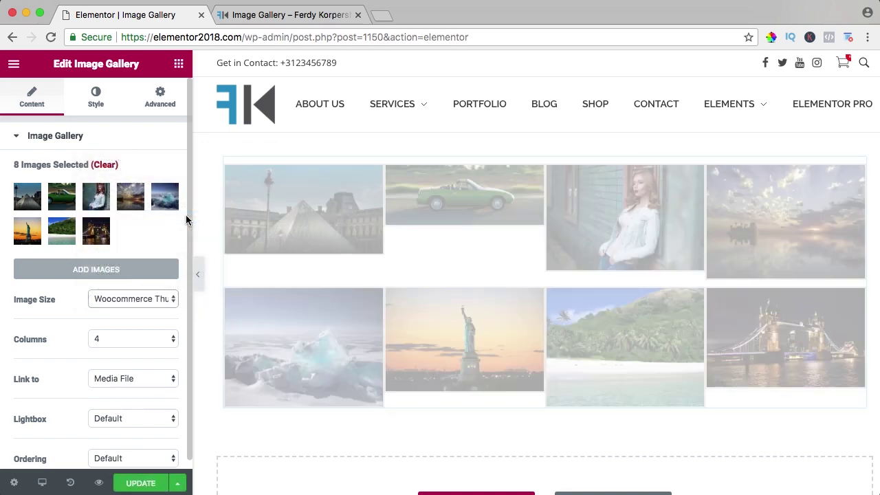
pyautogui.scroll(-1, 407, 235)
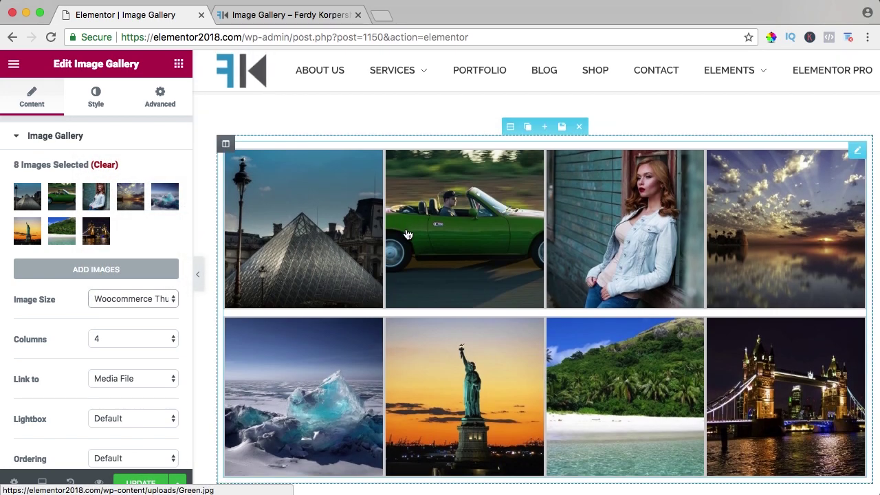
pyautogui.scroll(-2, 407, 235)
pyautogui.scroll(4, 407, 235)
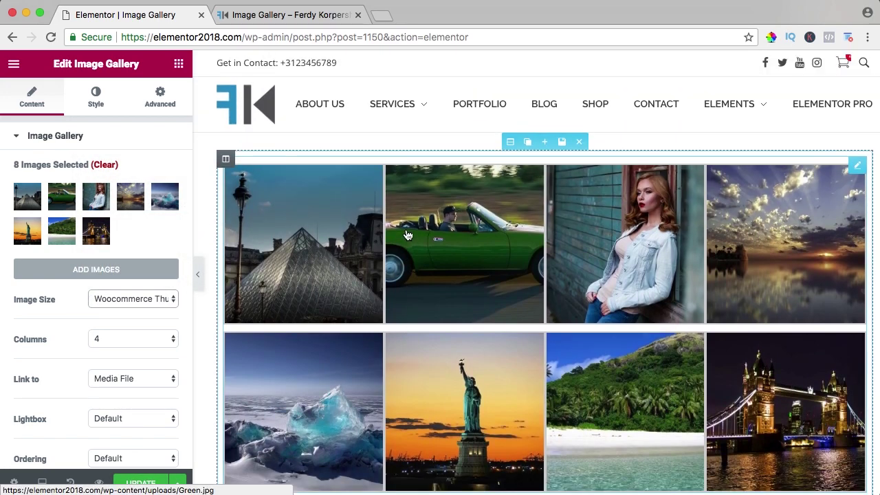
# Step: Move the green car photo to first place in the gallery and apply it
pyautogui.click(126, 219)
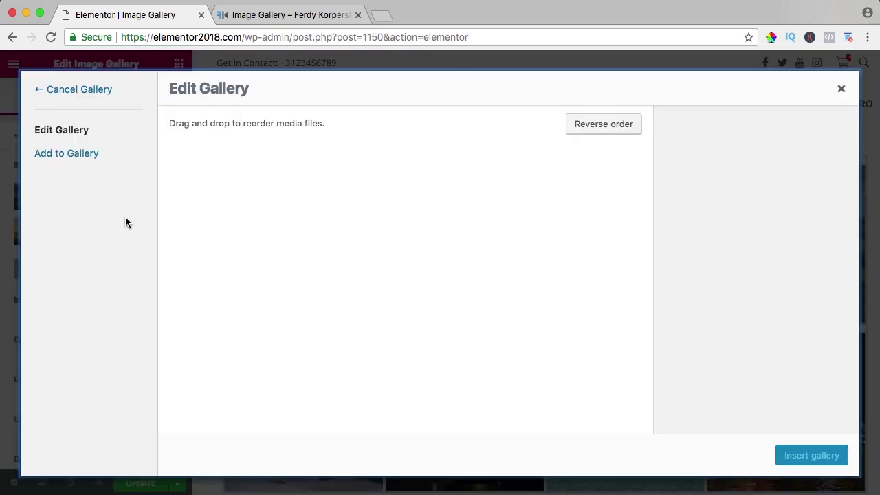
pyautogui.moveTo(337, 227); pyautogui.dragTo(193, 206)
pyautogui.click(801, 456)
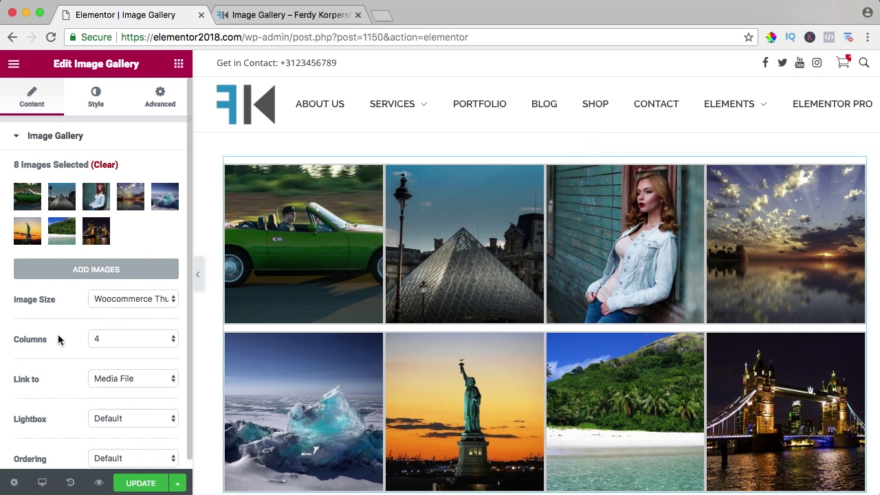
# Step: Try the gallery at 5 columns, then set it back to 4 columns
pyautogui.click(112, 339)
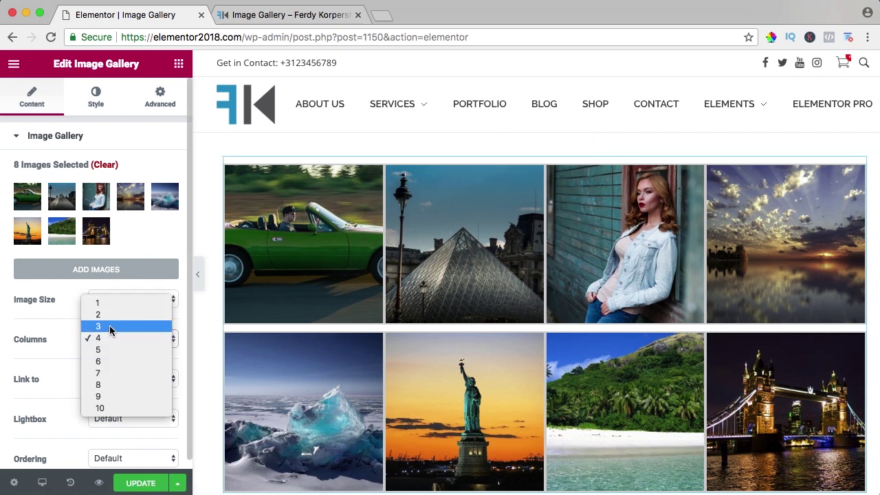
pyautogui.click(106, 351)
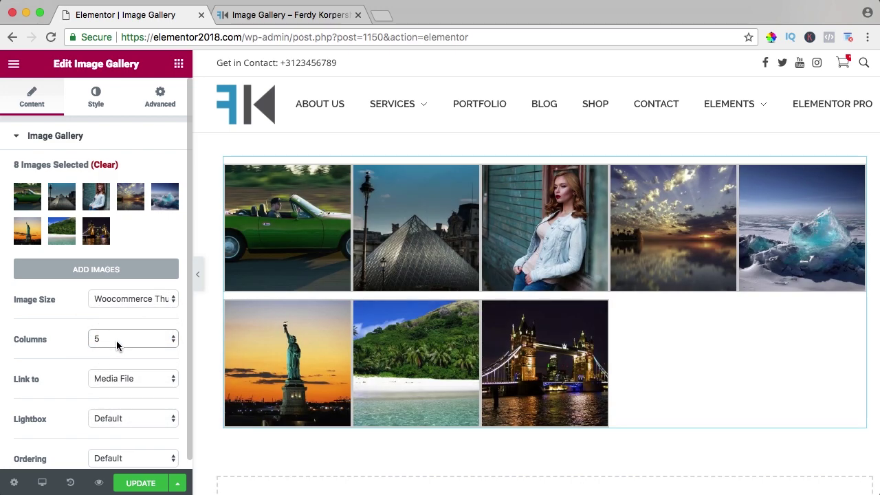
pyautogui.click(117, 340)
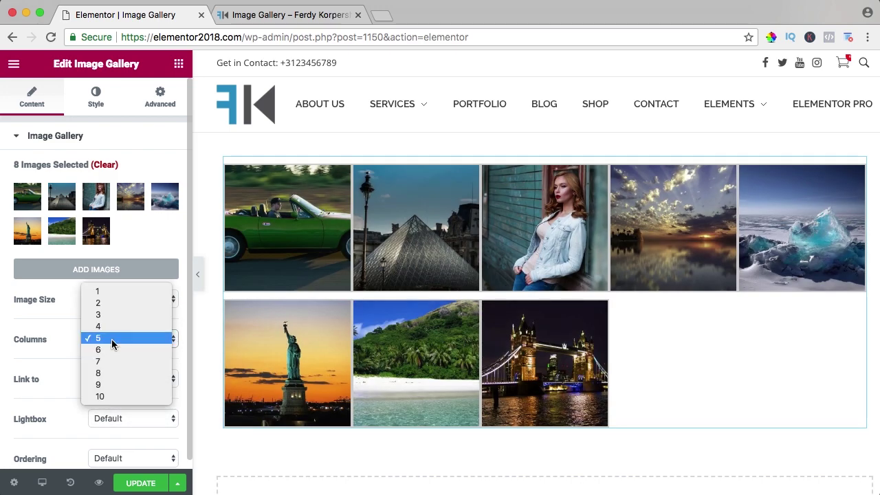
pyautogui.click(110, 326)
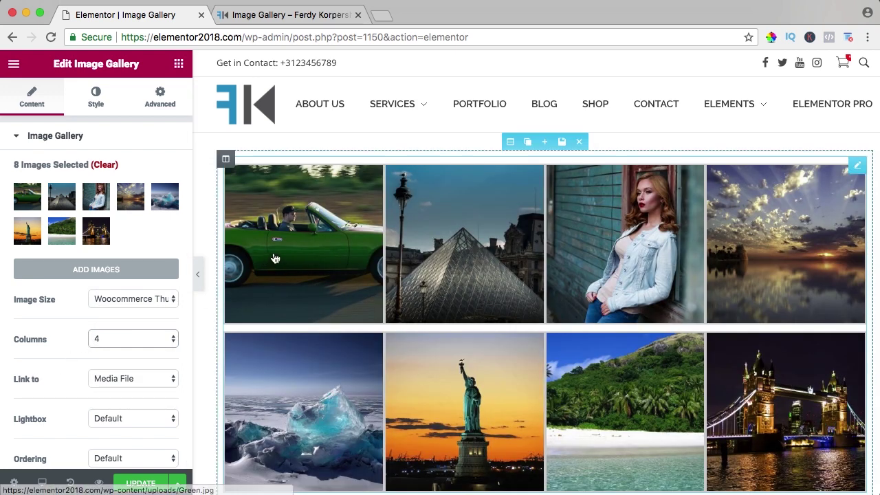
# Step: Keep links to the media file, turn Lightbox on, and set Ordering to Random
pyautogui.click(134, 379)
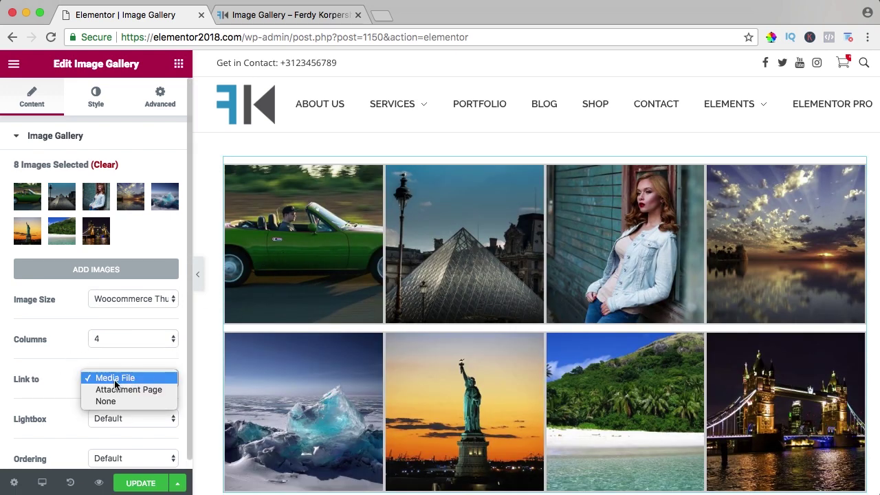
pyautogui.click(115, 379)
pyautogui.scroll(-1, 60, 380)
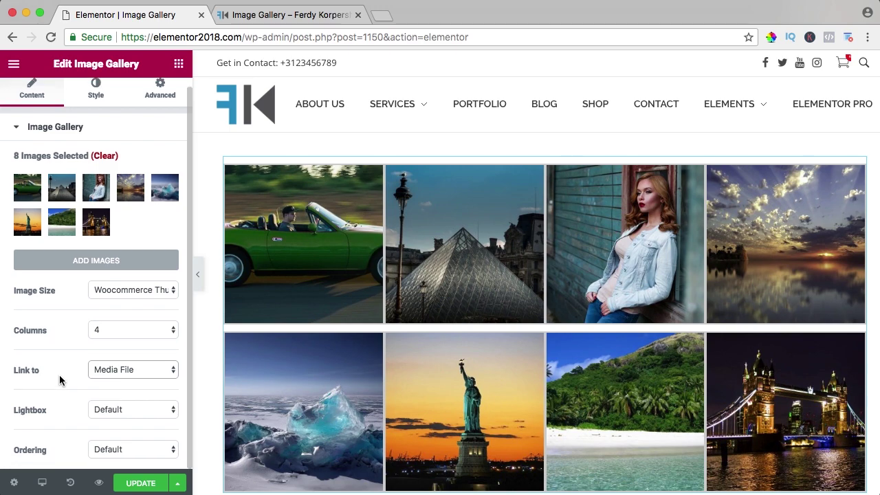
pyautogui.click(103, 411)
pyautogui.click(109, 420)
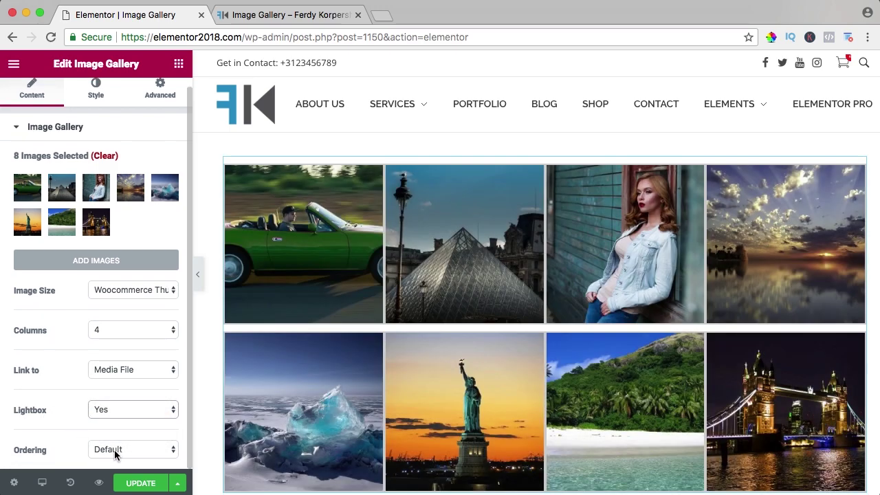
pyautogui.click(116, 451)
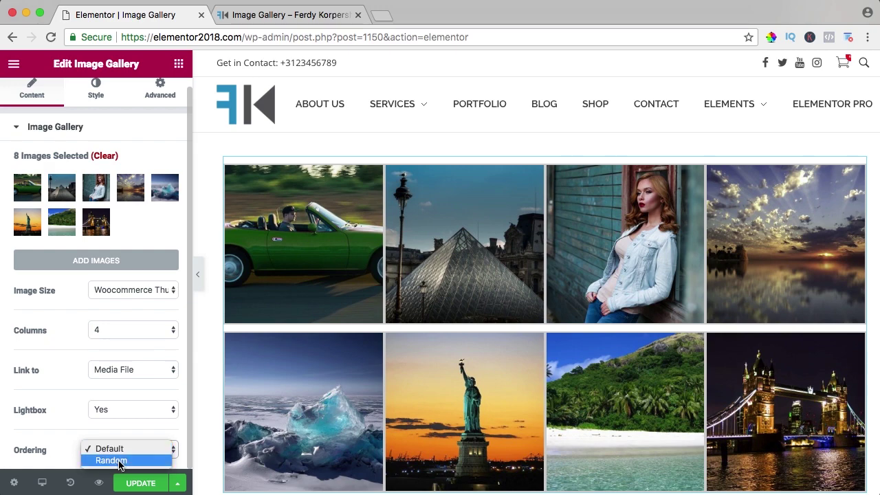
pyautogui.click(111, 461)
# Step: Update the page and reload the live preview to see the reshuffled photos
pyautogui.click(119, 483)
pyautogui.click(284, 16)
pyautogui.press('super+r')
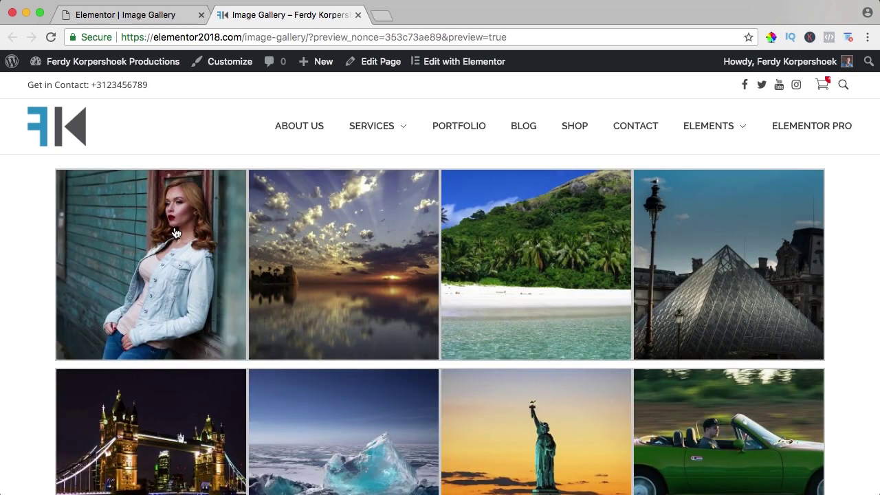
# Step: In the gallery's Style settings, set Spacing to Custom with a value of 14
pyautogui.click(153, 15)
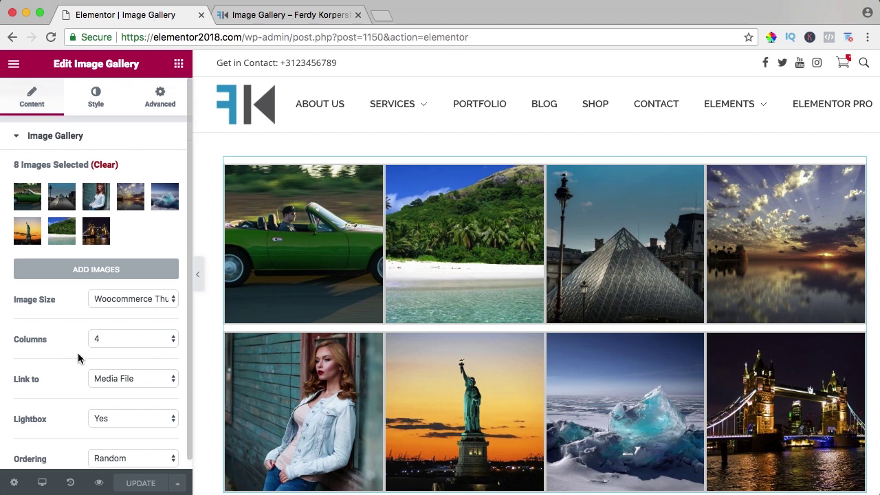
pyautogui.click(96, 102)
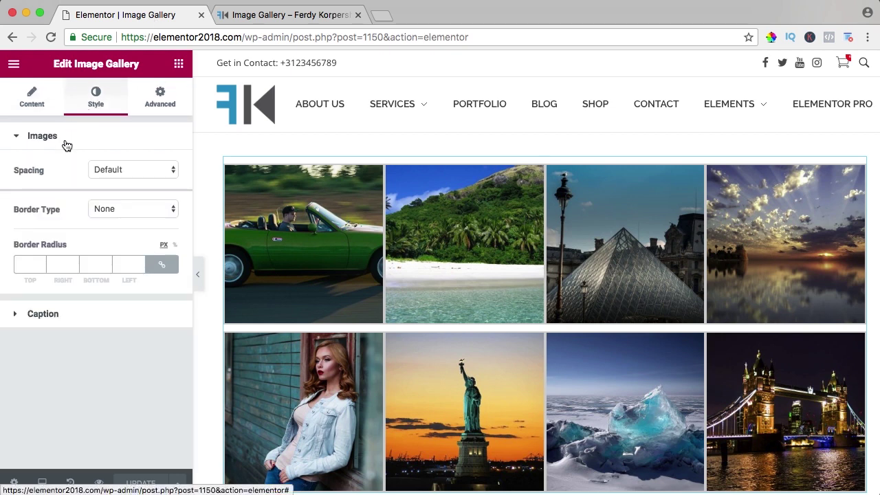
pyautogui.click(101, 172)
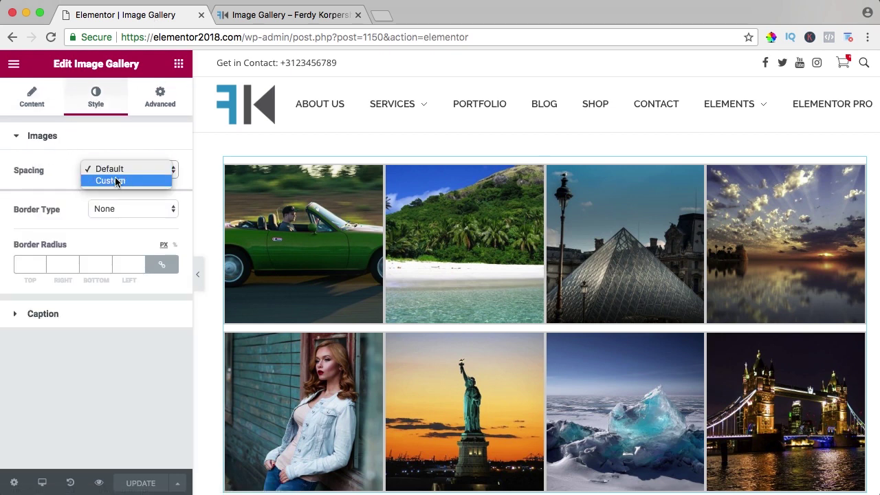
pyautogui.click(112, 182)
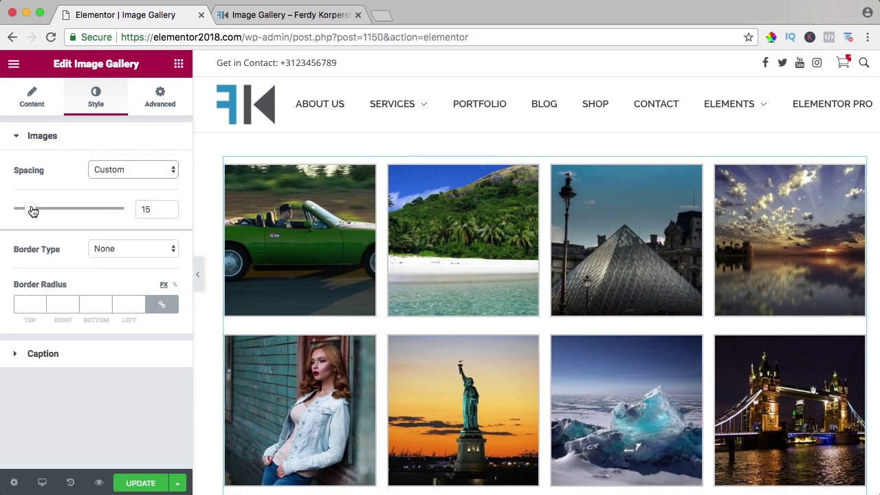
pyautogui.moveTo(32, 212)
pyautogui.mouseDown()
pyautogui.moveTo(116, 214)
pyautogui.moveTo(32, 211)
pyautogui.mouseUp()
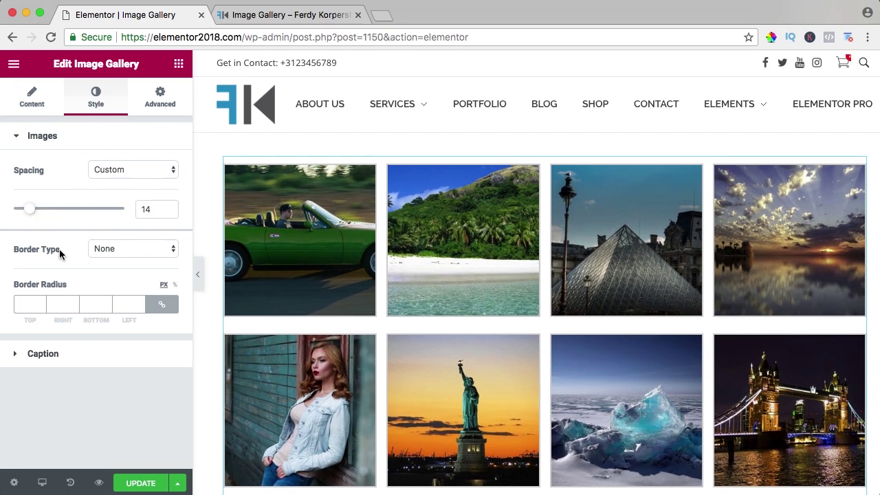
# Step: Update the page, check the spacing in the live preview, and return to the editor
pyautogui.click(138, 483)
pyautogui.click(281, 15)
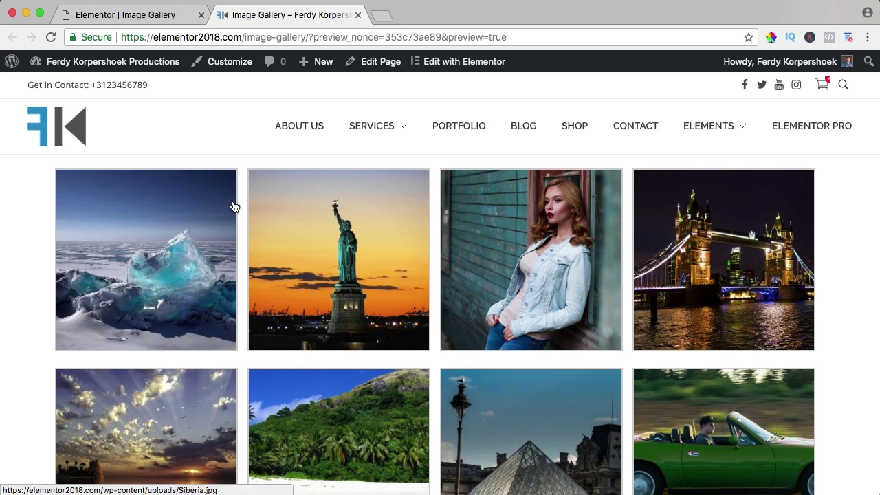
pyautogui.click(134, 17)
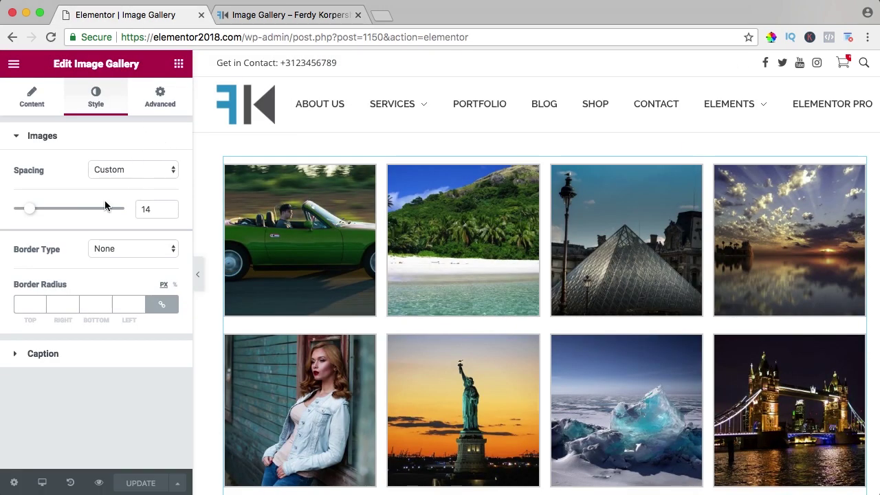
# Step: Give the gallery images a Solid border, update the page, and view the live preview
pyautogui.click(256, 15)
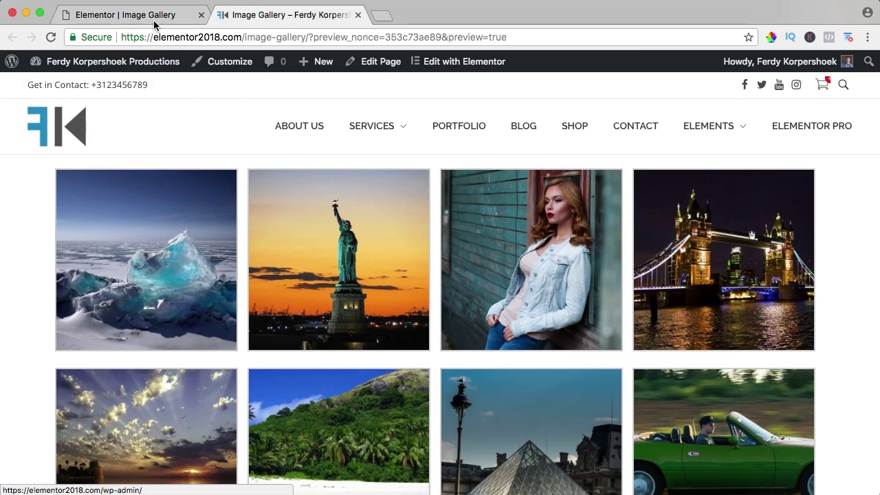
pyautogui.click(115, 17)
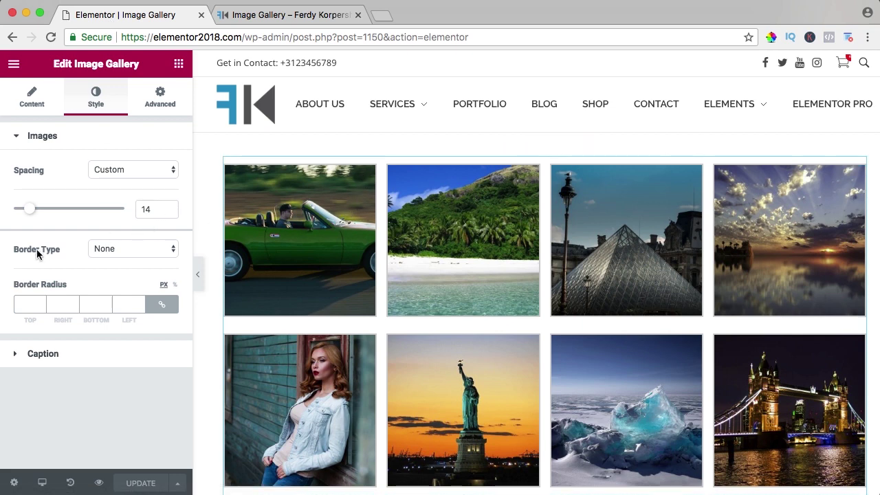
pyautogui.click(117, 249)
pyautogui.click(105, 260)
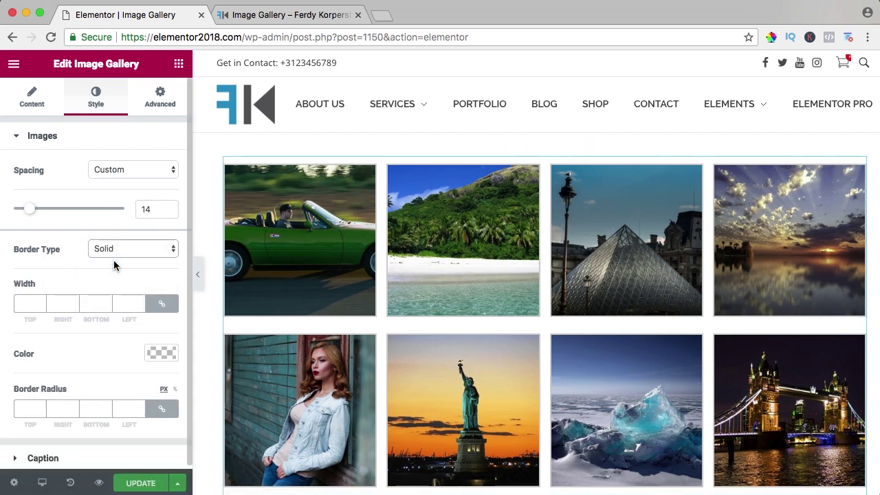
pyautogui.write('0')
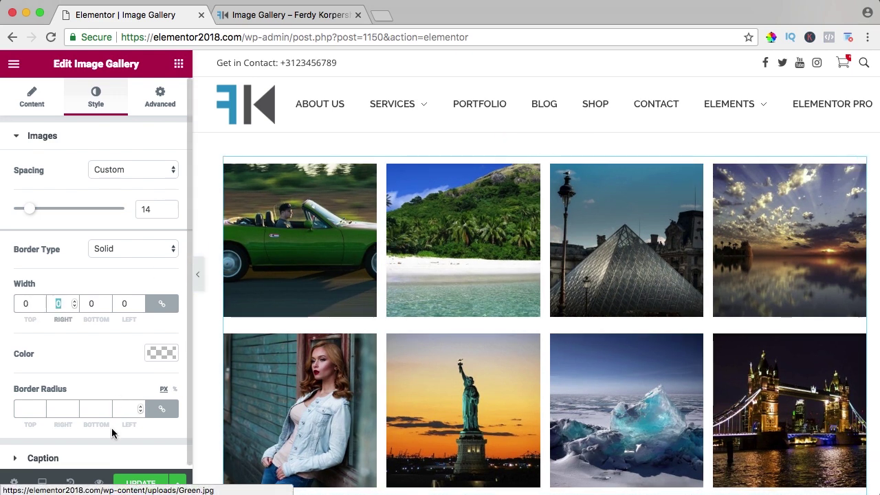
pyautogui.click(136, 482)
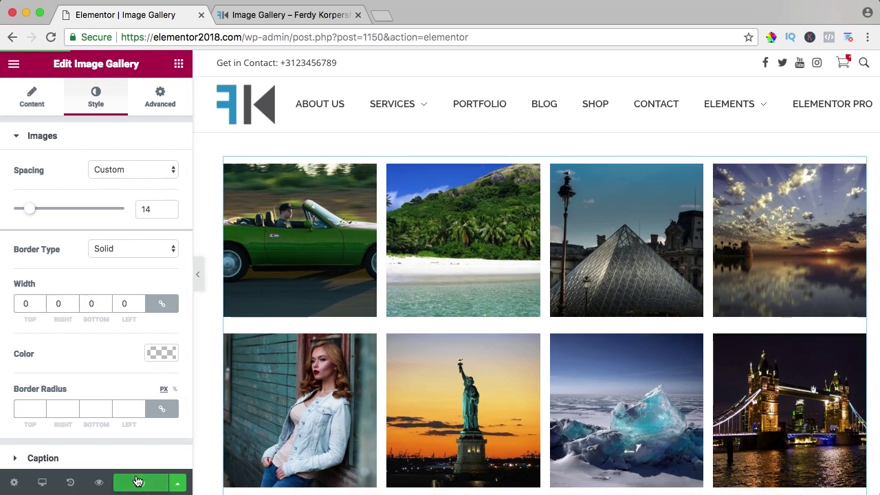
pyautogui.click(277, 17)
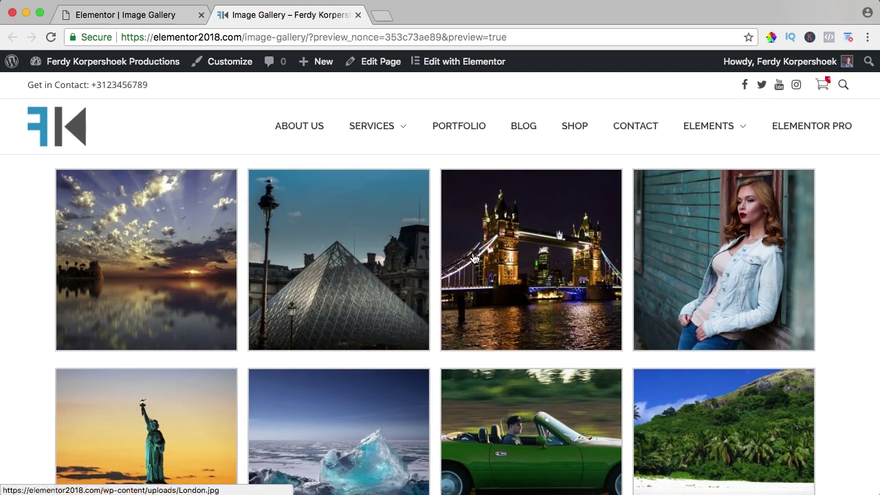
# Step: Set the gallery images' border colour to the white preset and save the page
pyautogui.click(175, 17)
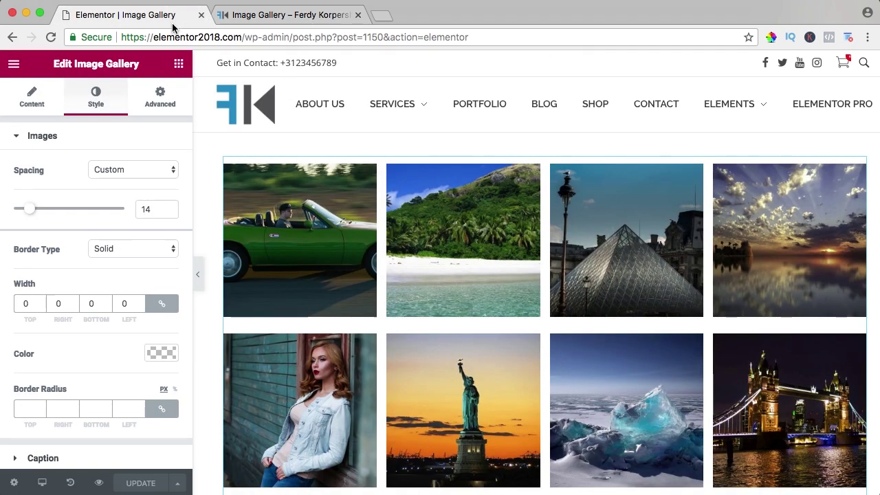
pyautogui.click(161, 353)
pyautogui.scroll(-2, 125, 382)
pyautogui.click(132, 445)
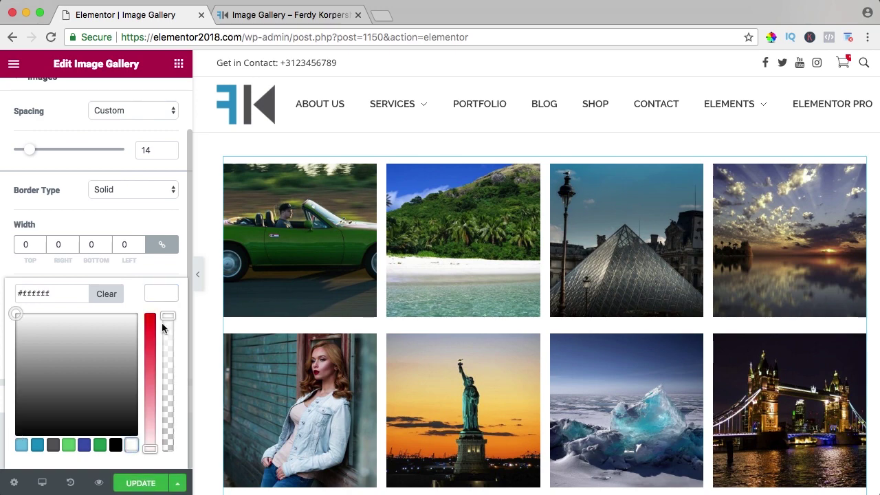
pyautogui.click(161, 294)
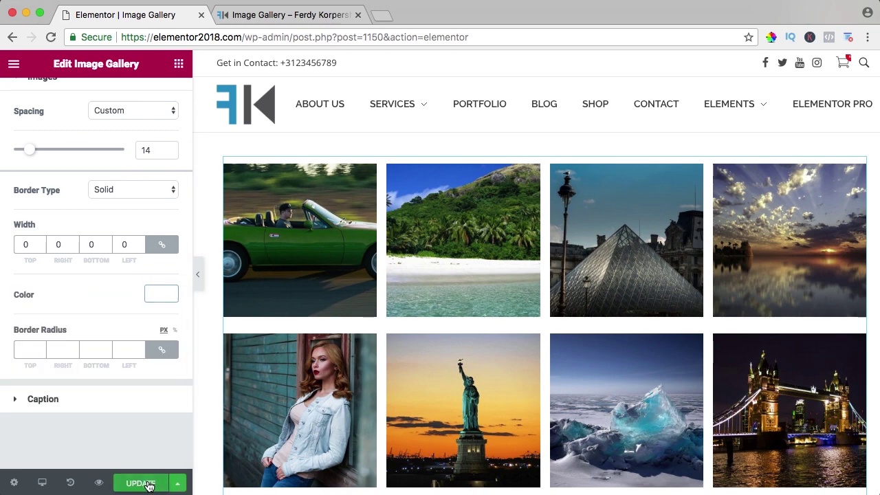
# Step: Check the white borders on the preview page, then return to the editor's Caption style settings
pyautogui.click(275, 15)
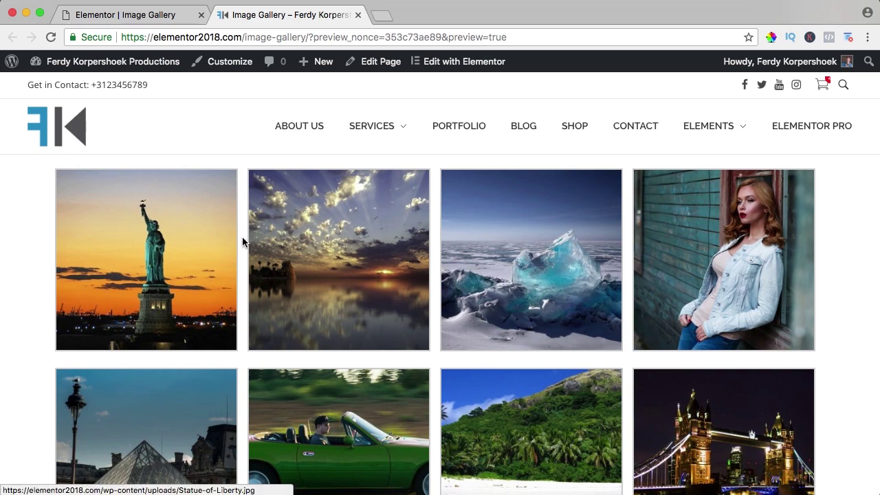
pyautogui.scroll(-3, 244, 247)
pyautogui.scroll(3, 243, 248)
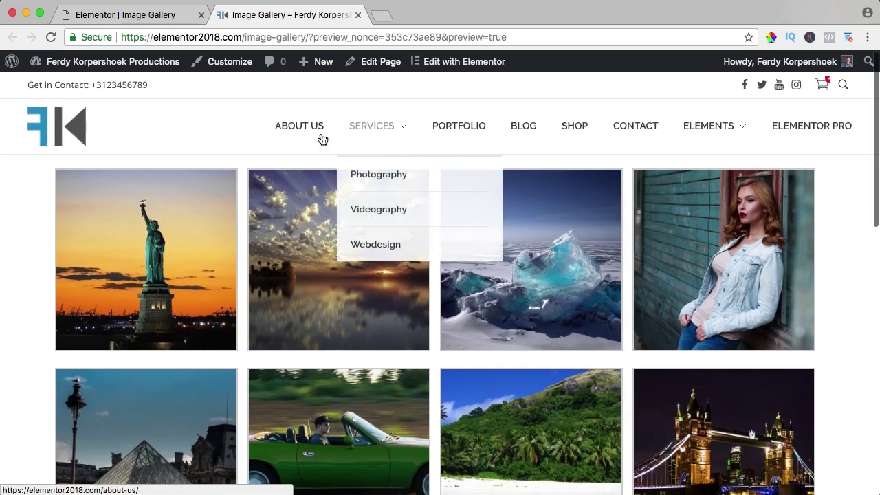
pyautogui.click(173, 18)
pyautogui.click(40, 400)
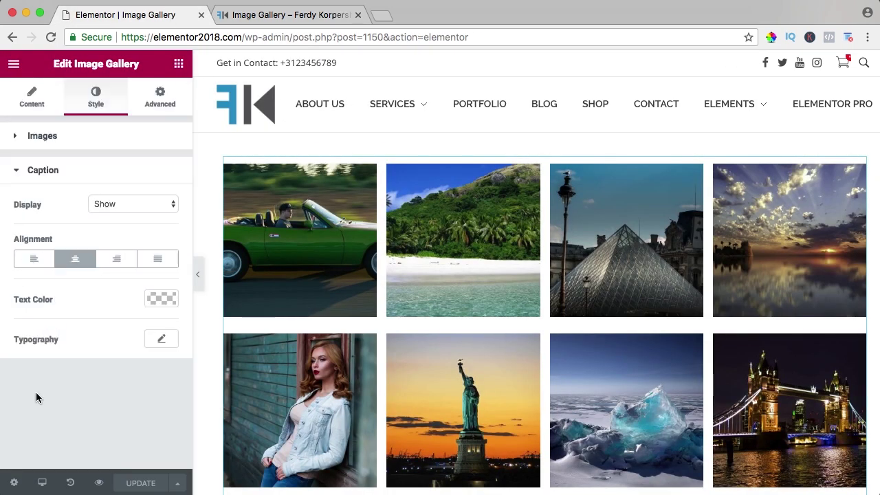
# Step: Give the green car image (Green.jpg) a caption and insert the updated eight-image gallery
pyautogui.click(38, 104)
pyautogui.click(61, 194)
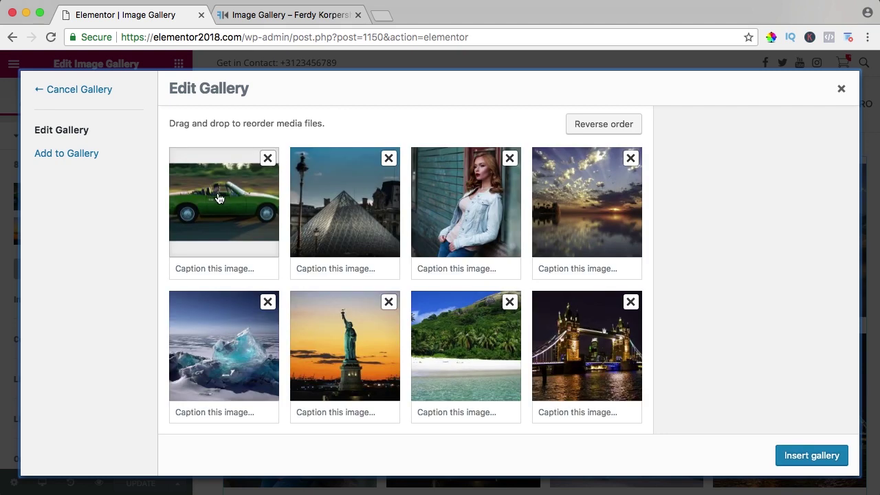
pyautogui.click(218, 198)
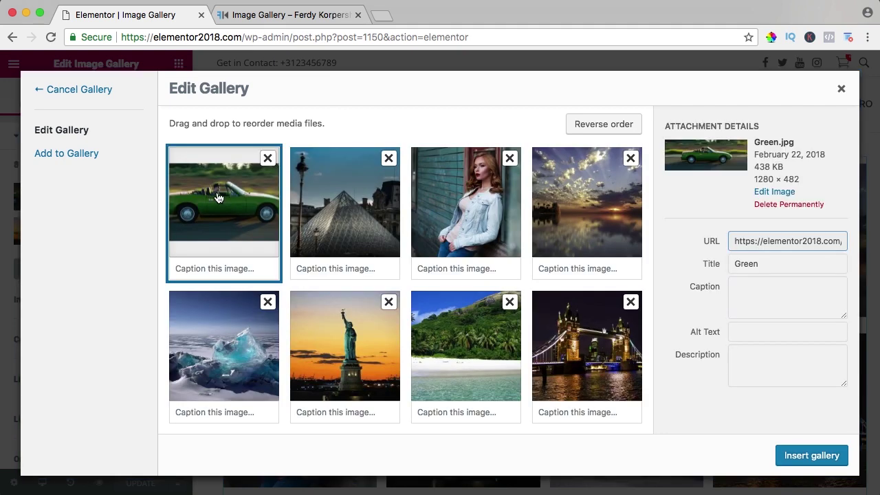
pyautogui.click(742, 291)
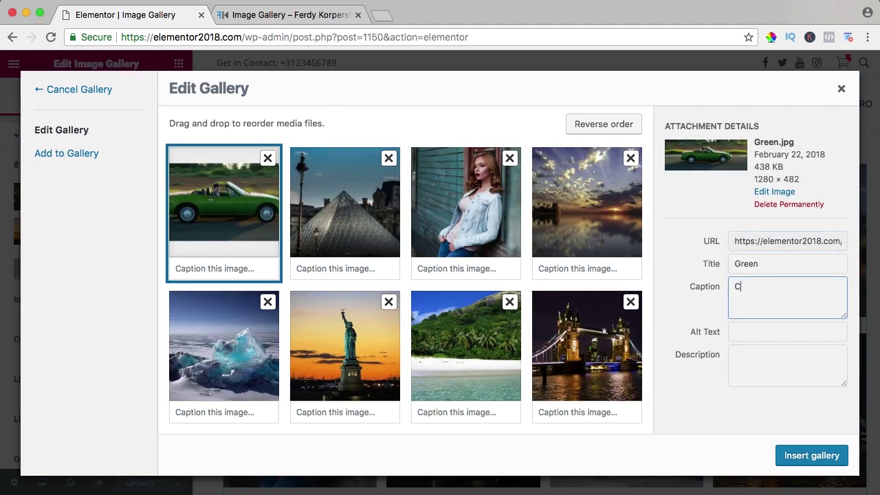
pyautogui.click(810, 455)
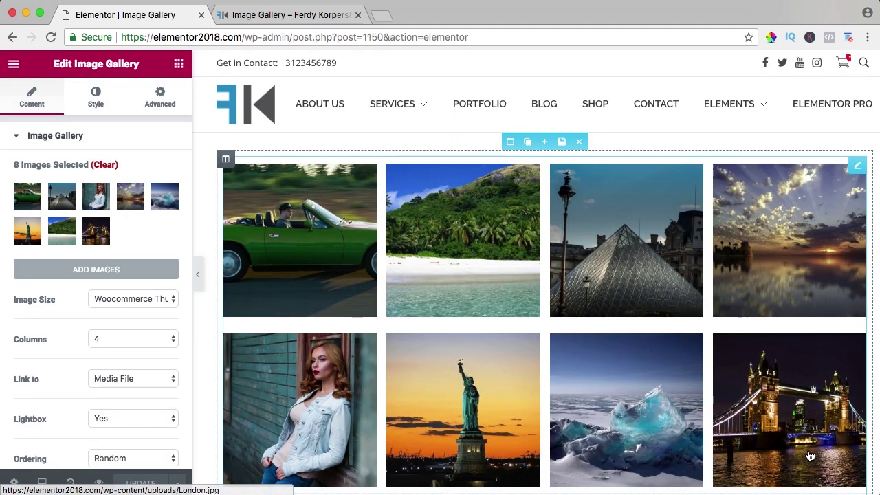
# Step: Try black caption text and a larger caption size, then reset the caption typography to default
pyautogui.click(100, 102)
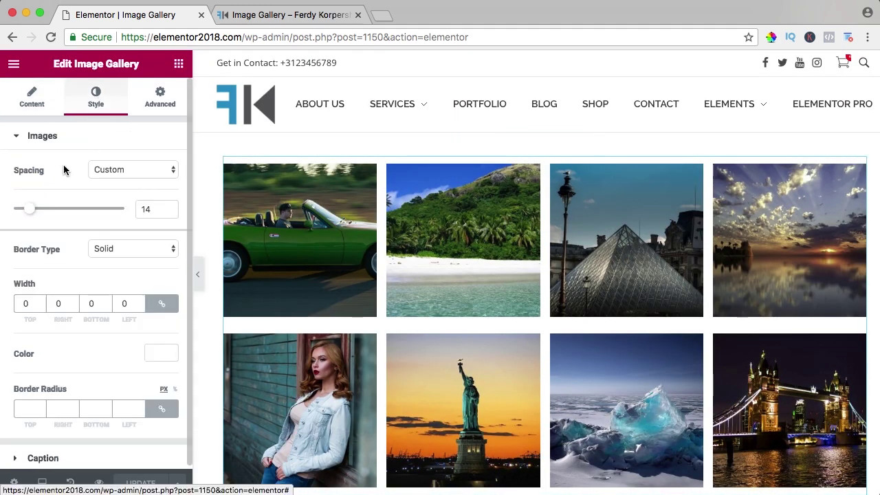
pyautogui.click(46, 454)
pyautogui.click(118, 207)
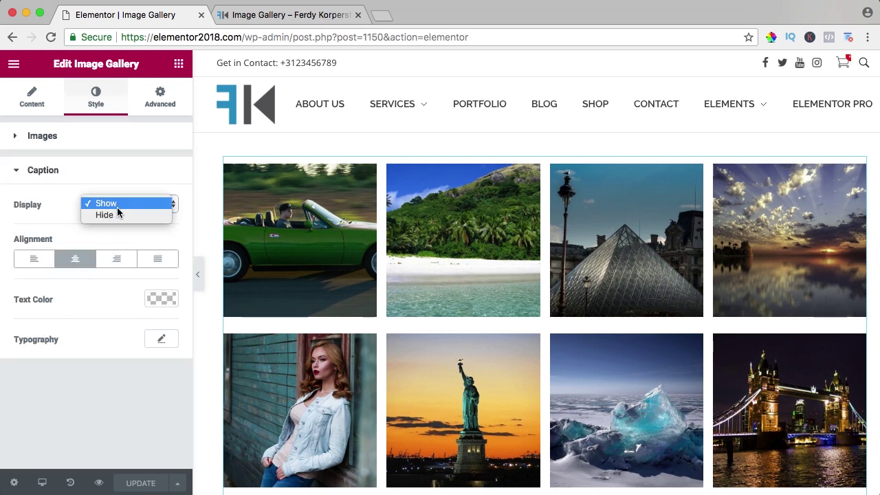
pyautogui.click(116, 205)
pyautogui.click(155, 303)
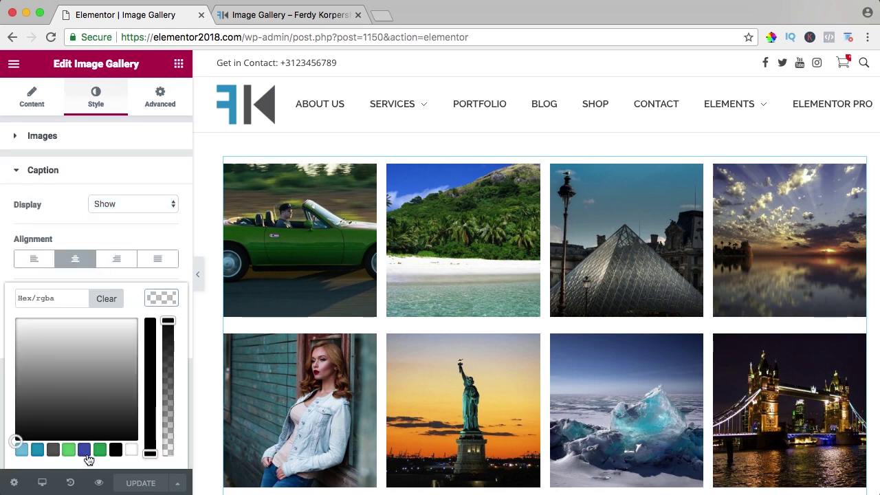
pyautogui.click(114, 450)
pyautogui.click(153, 298)
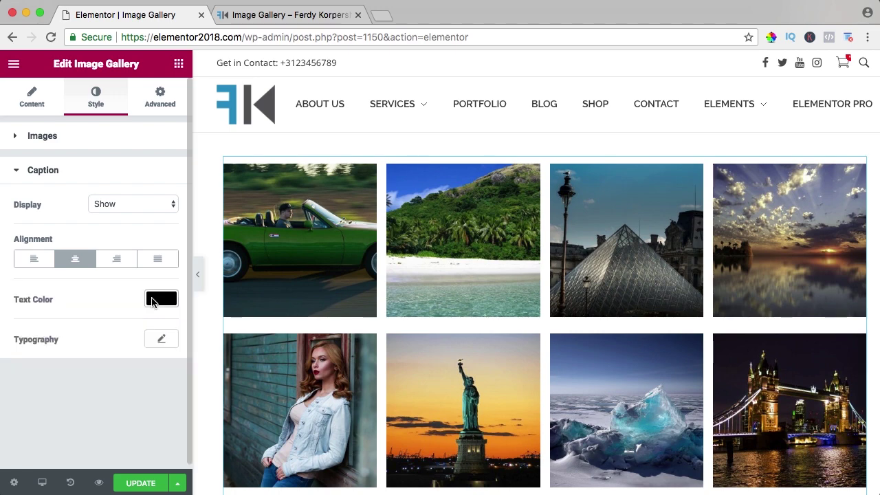
pyautogui.click(161, 340)
pyautogui.moveTo(35, 420)
pyautogui.mouseDown()
pyautogui.moveTo(24, 424)
pyautogui.moveTo(42, 426)
pyautogui.mouseUp()
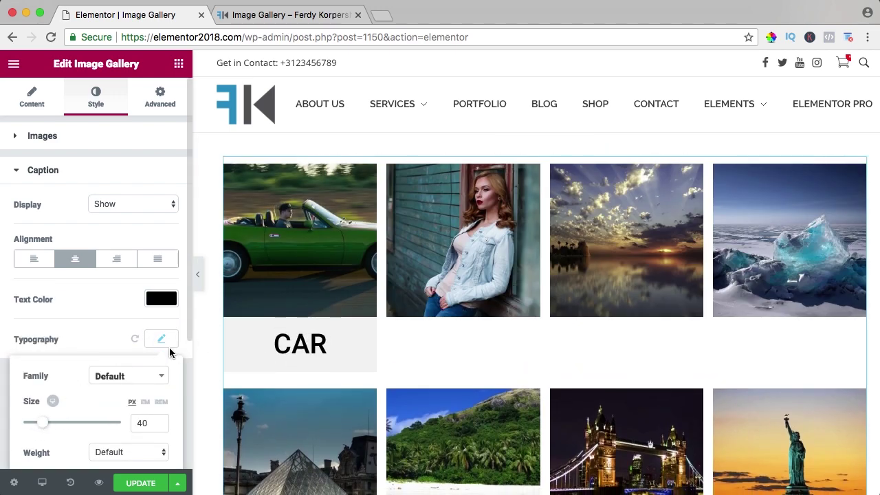
pyautogui.click(135, 339)
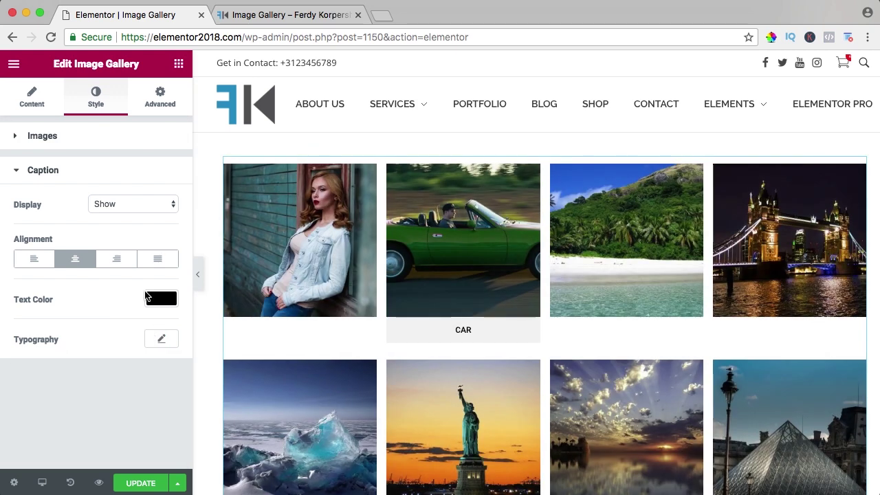
# Step: Set caption Display to Hide, save, and confirm in the reloaded preview that captions are gone
pyautogui.click(129, 205)
pyautogui.click(117, 214)
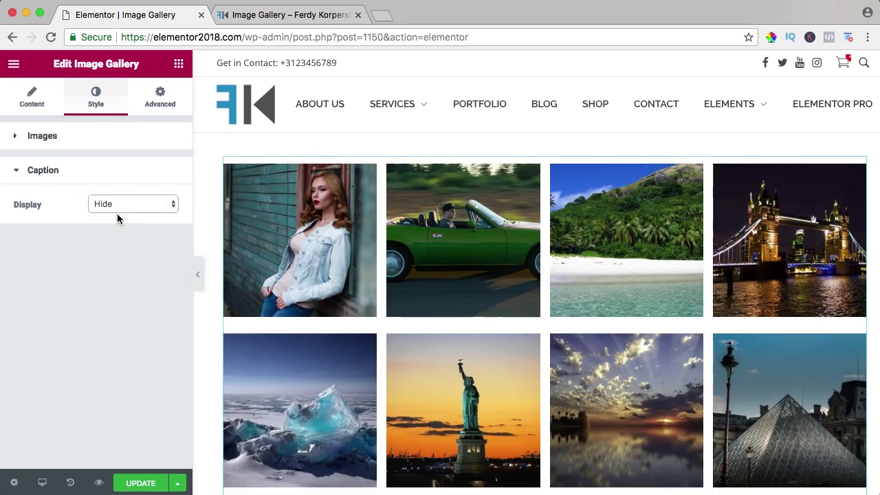
pyautogui.click(148, 486)
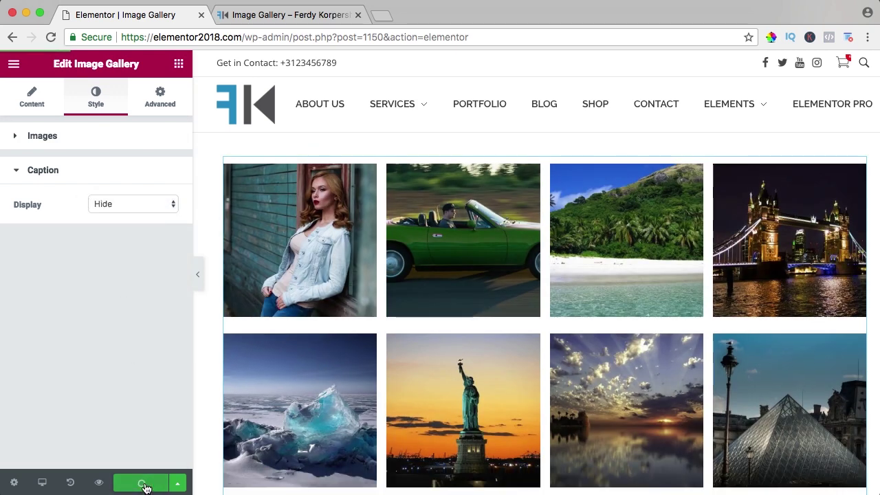
pyautogui.click(299, 14)
pyautogui.press('super+r')
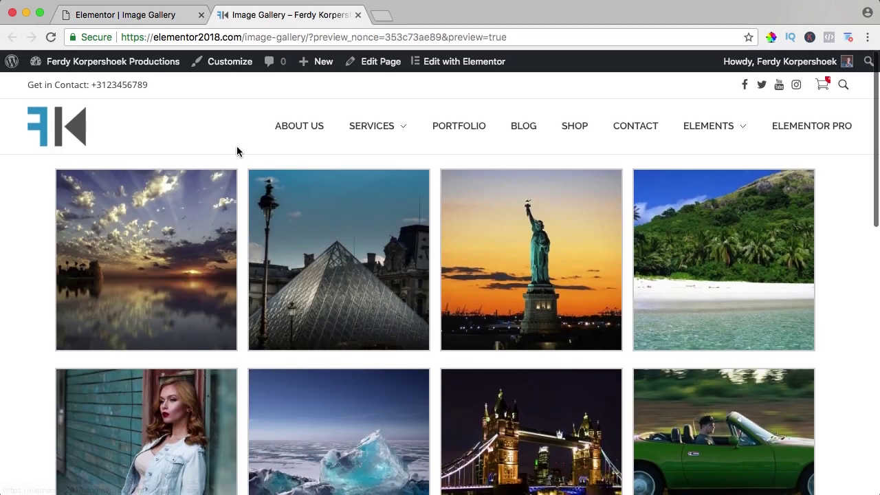
pyautogui.click(172, 19)
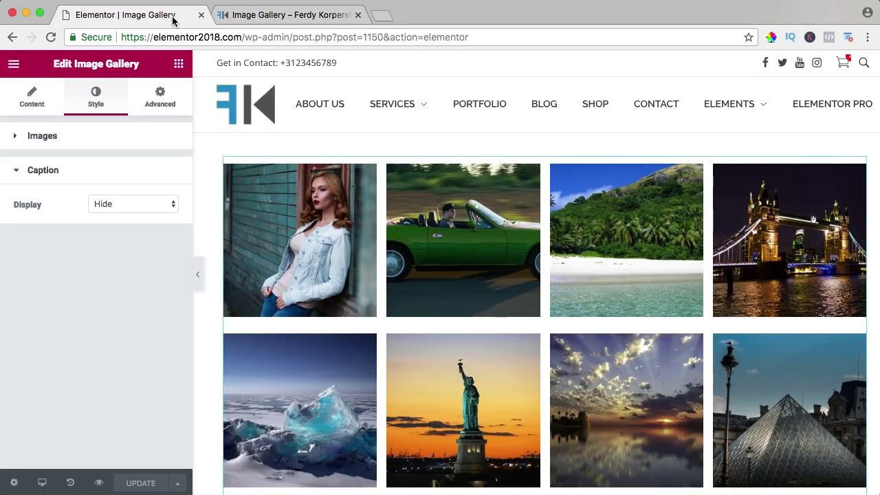
# Step: Give the gallery images a border radius of 10 on every corner and save
pyautogui.click(36, 147)
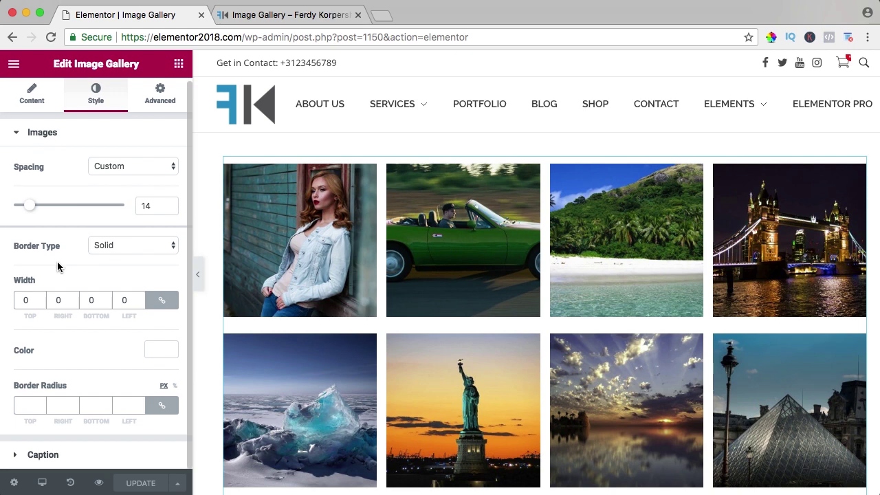
pyautogui.click(27, 405)
pyautogui.write('10')
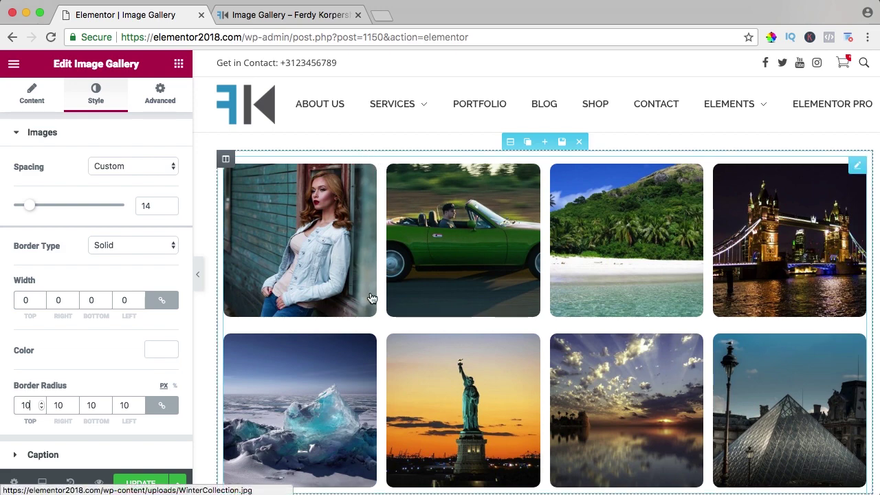
pyautogui.click(140, 484)
# Step: View the rounded-corner gallery on the preview page, zoomed out to see all photos
pyautogui.click(296, 16)
pyautogui.scroll(-2, 272, 203)
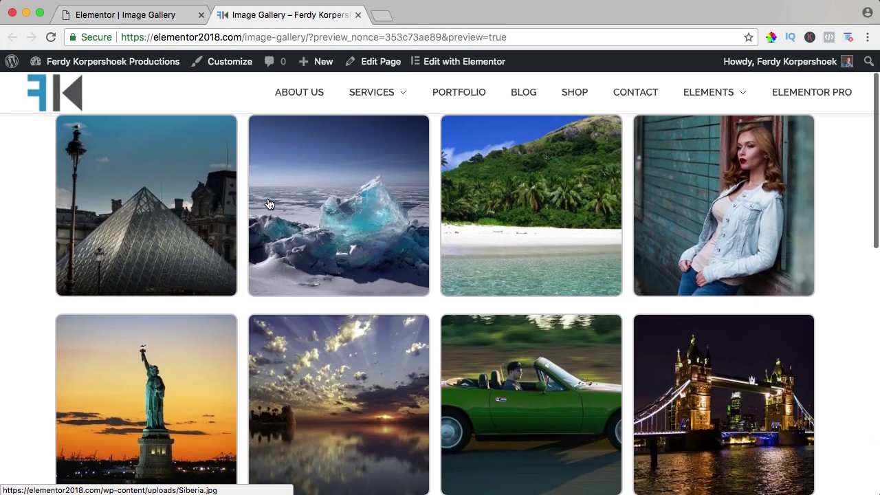
pyautogui.scroll(2, 267, 195)
pyautogui.scroll(-5, 267, 195)
pyautogui.scroll(5, 268, 194)
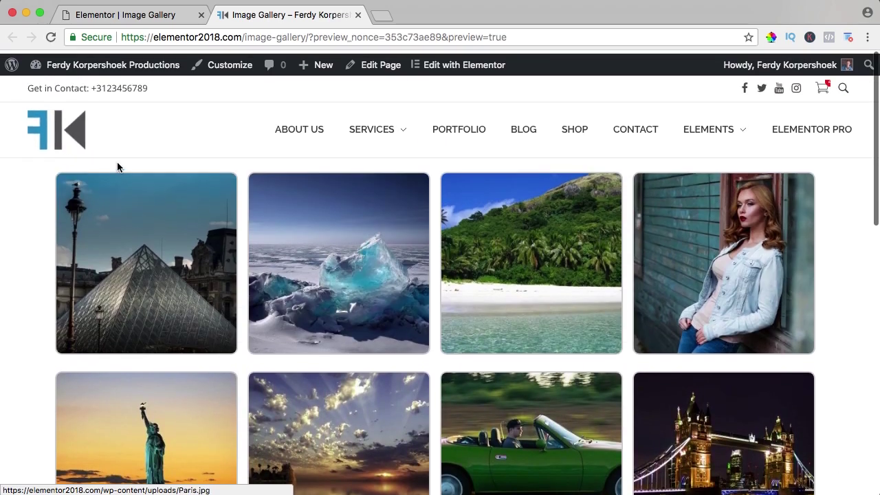
pyautogui.press('super+minus')
pyautogui.press('super+minus')
pyautogui.press('super+minus')
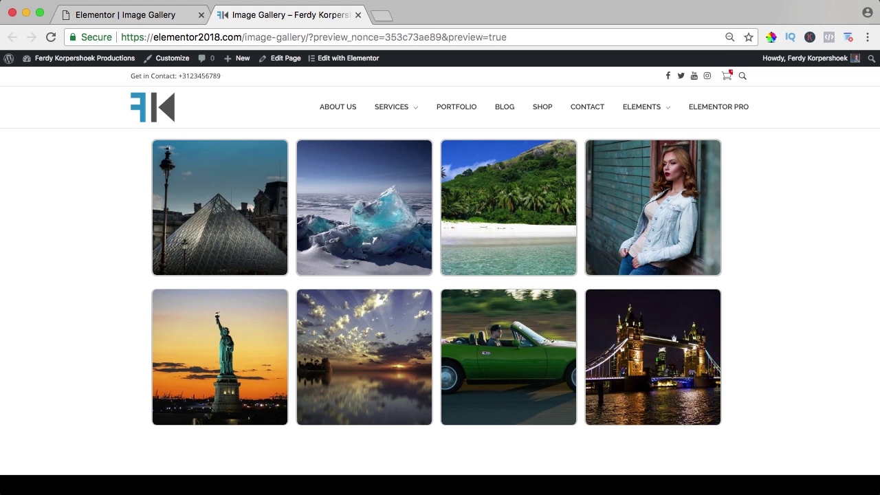
# Step: Turn on Stretch Section with Full Width content width, save, and reload the preview
pyautogui.click(140, 23)
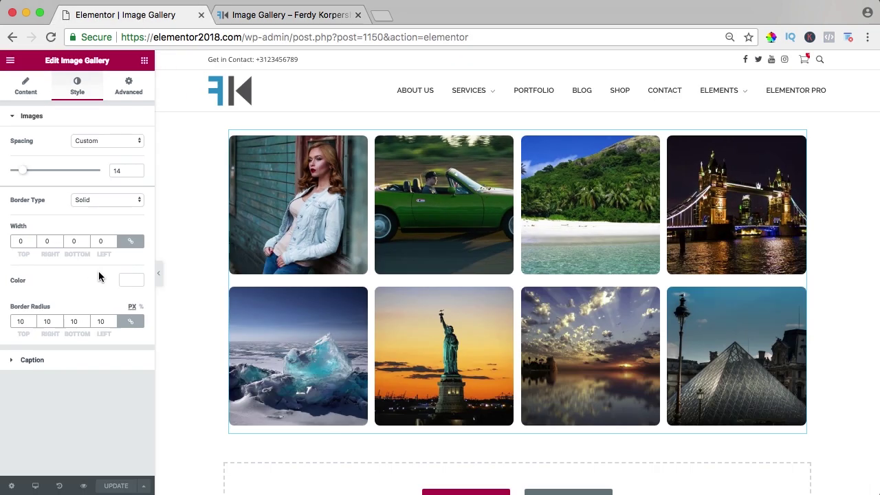
pyautogui.click(491, 122)
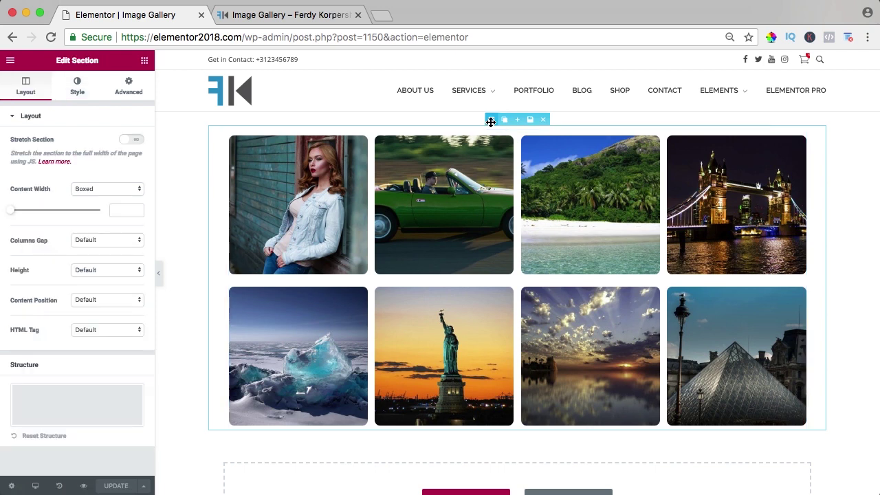
pyautogui.click(127, 141)
pyautogui.click(73, 189)
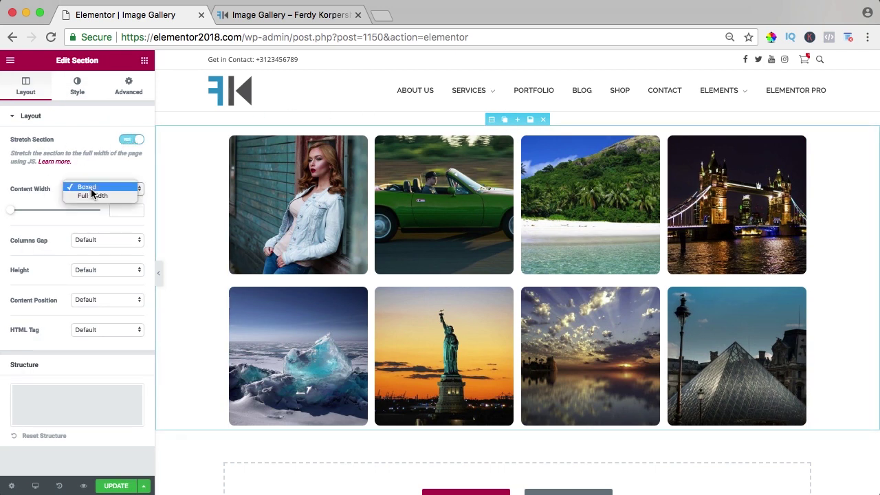
pyautogui.click(91, 195)
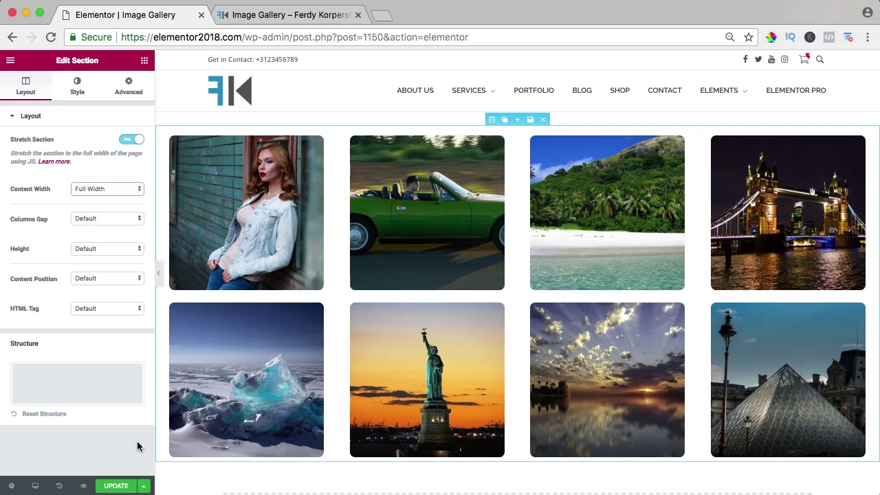
pyautogui.click(117, 485)
pyautogui.click(278, 17)
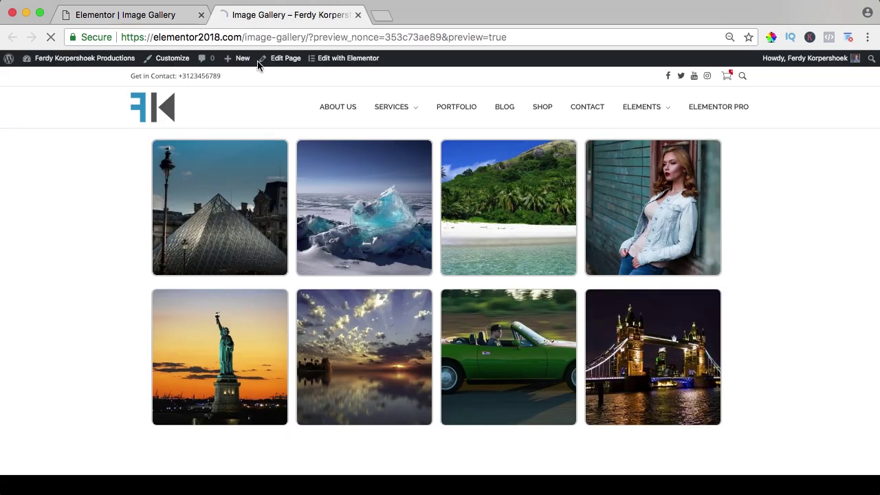
pyautogui.press('super+r')
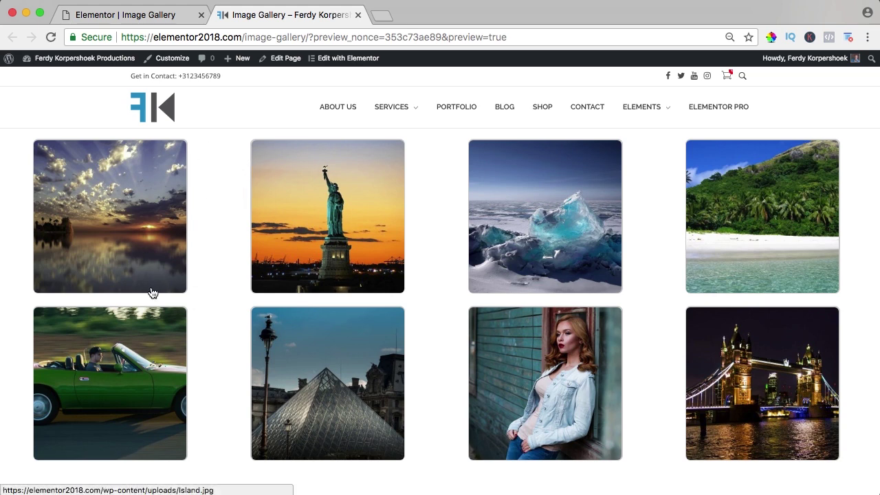
# Step: Set the section's Content Width back to Boxed and save the page
pyautogui.click(103, 20)
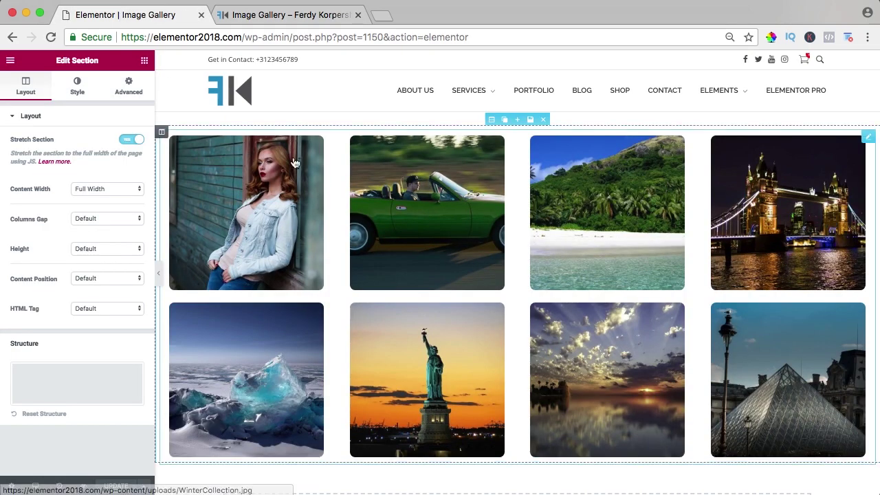
pyautogui.press('super+0')
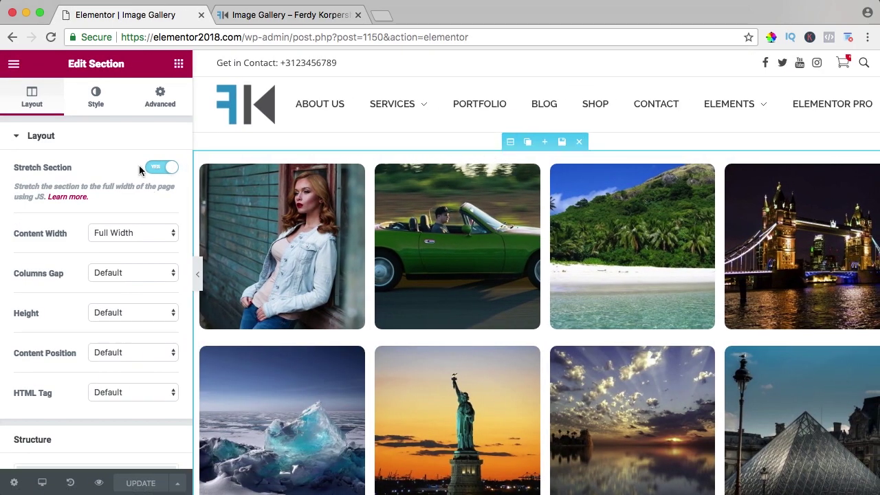
pyautogui.click(110, 234)
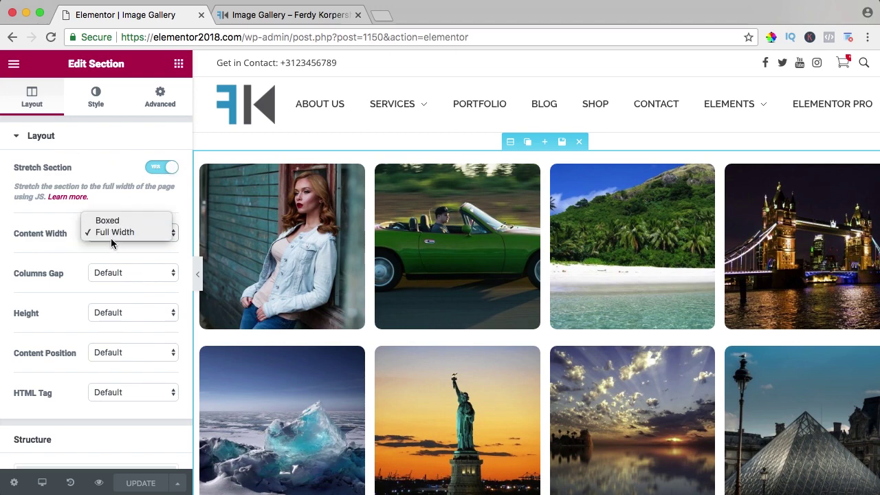
pyautogui.click(113, 222)
pyautogui.click(137, 481)
# Step: Open the sunset image in the preview's lightbox, step through two more images, and close it
pyautogui.click(279, 20)
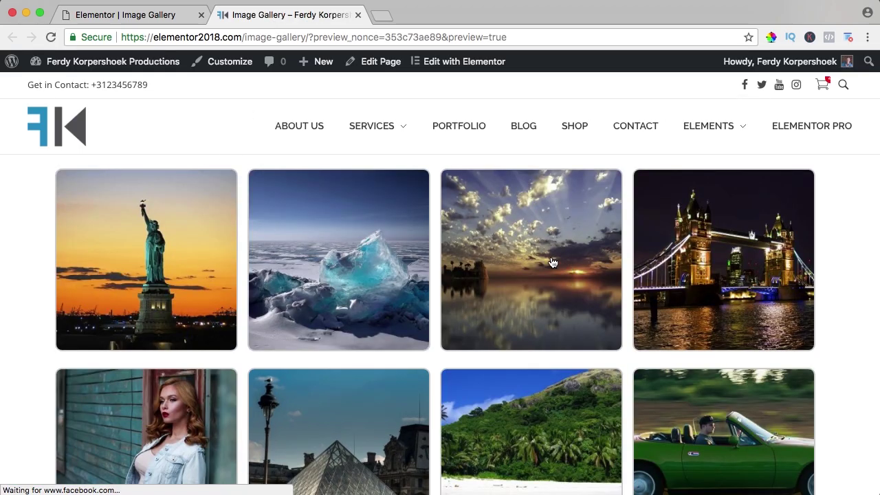
pyautogui.click(553, 262)
pyautogui.press('Right')
pyautogui.press('Right')
pyautogui.press('Right')
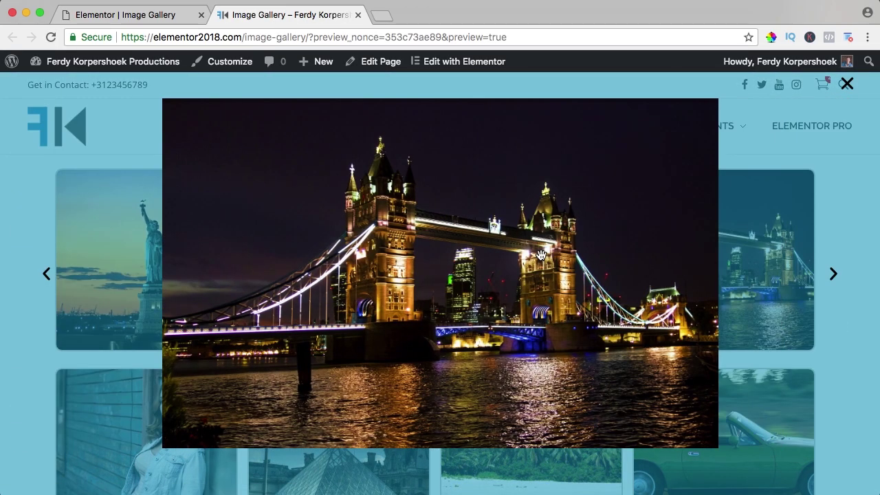
pyautogui.press('Right')
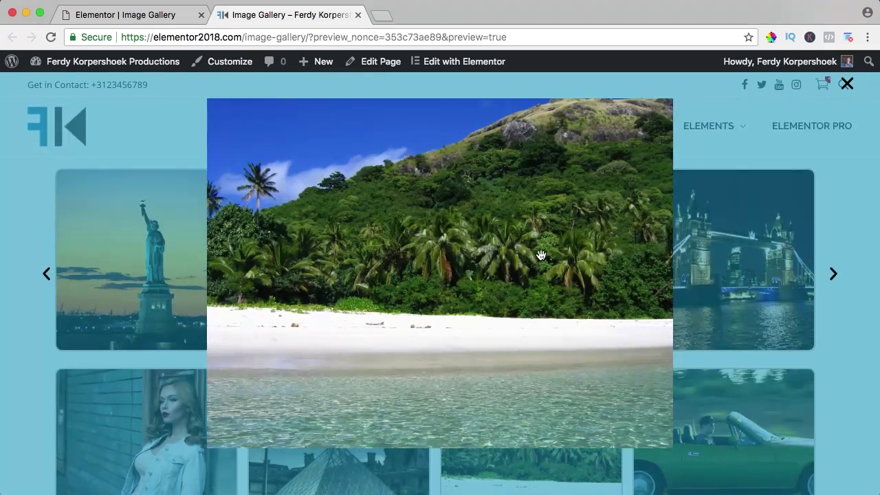
pyautogui.click(846, 84)
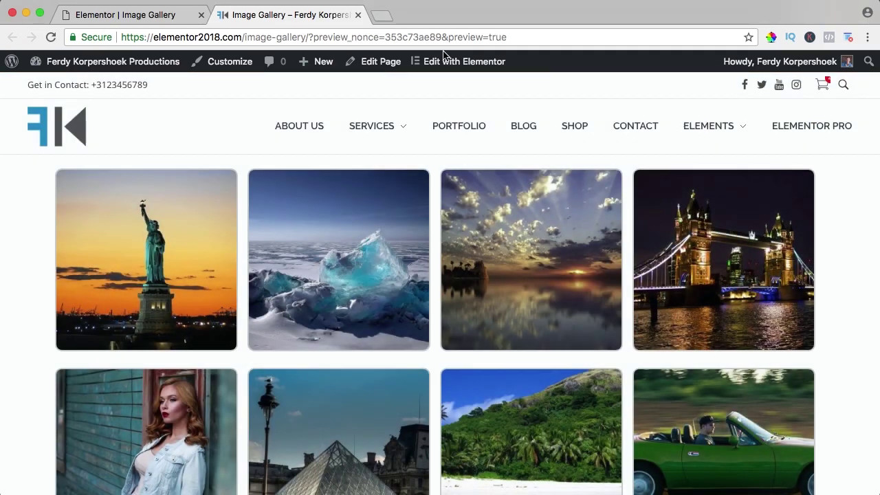
pyautogui.click(132, 17)
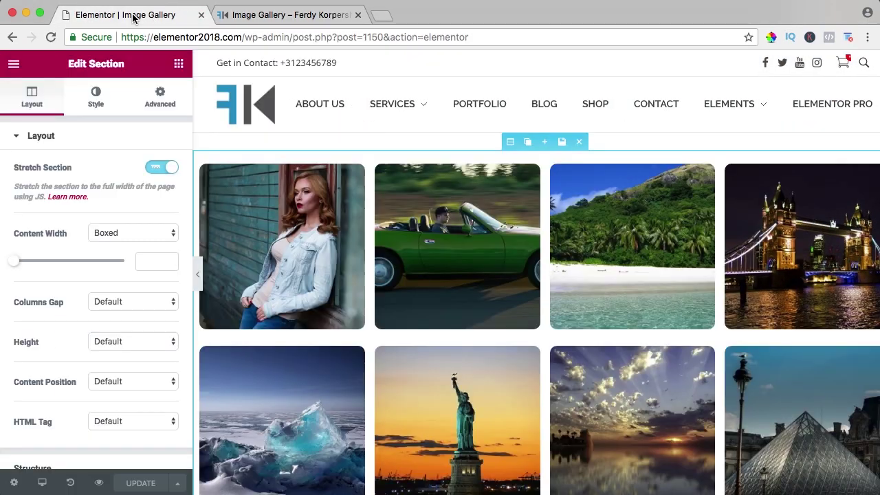
# Step: Set the Global Settings Lightbox background colour to near-black rgba(12,12,12)
pyautogui.click(17, 66)
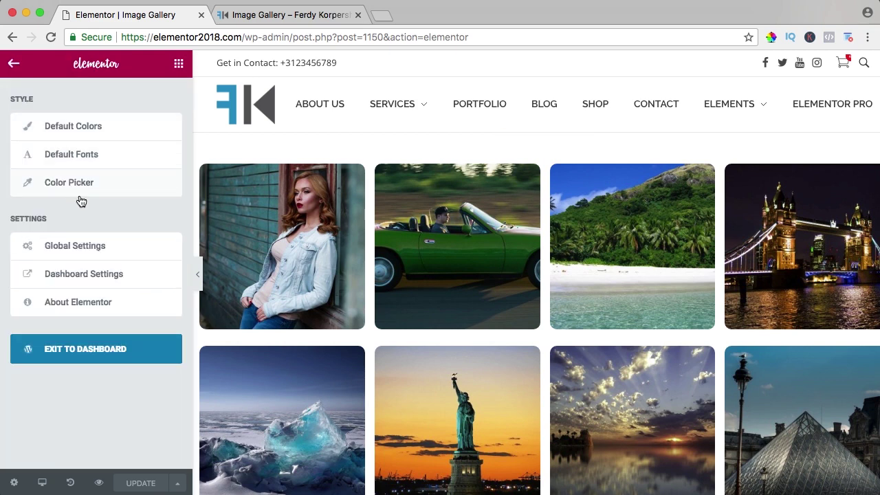
pyautogui.click(83, 248)
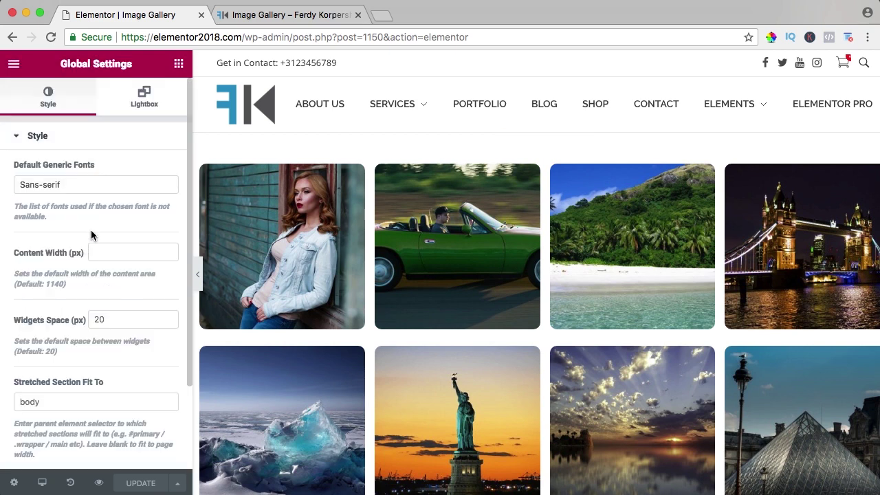
pyautogui.click(140, 102)
pyautogui.click(161, 278)
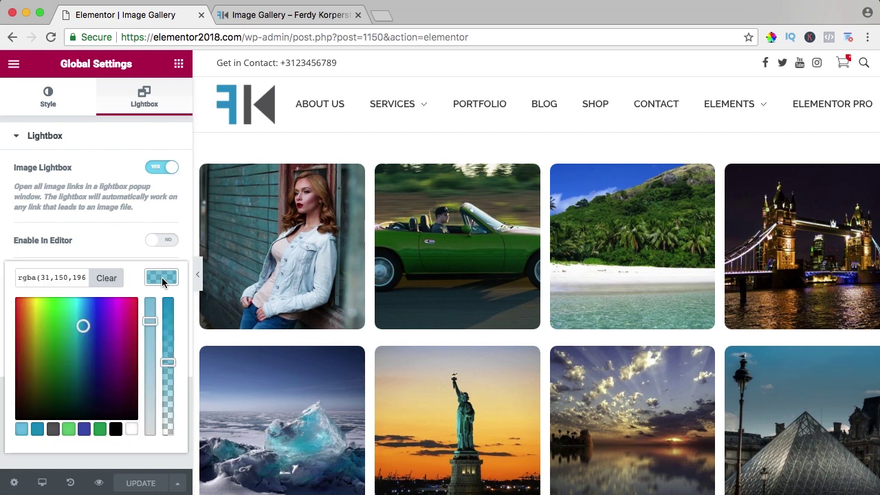
pyautogui.click(117, 430)
pyautogui.click(16, 413)
pyautogui.click(161, 277)
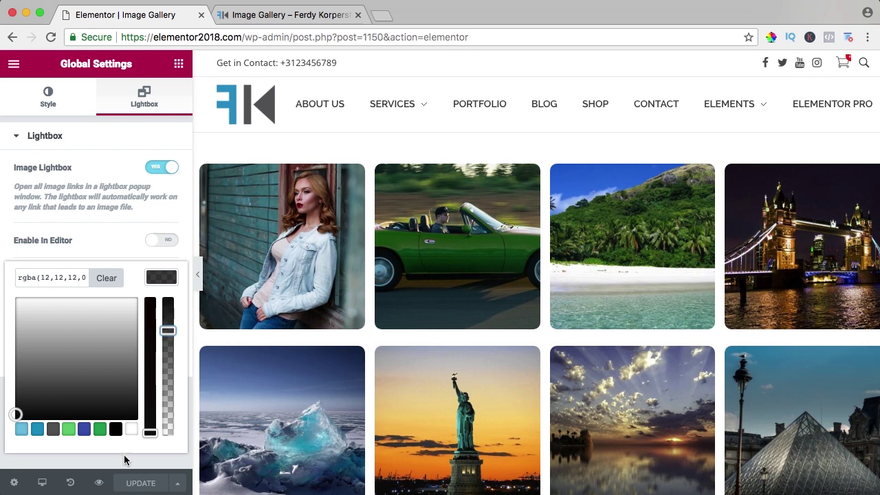
pyautogui.click(15, 65)
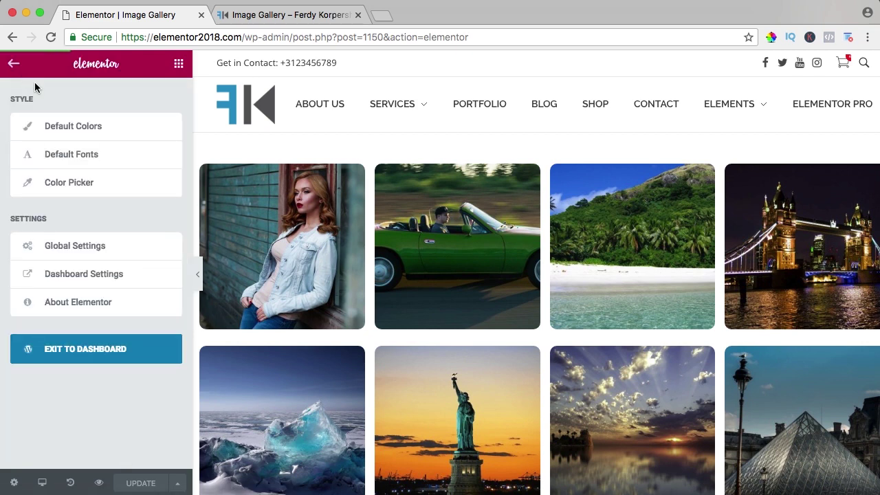
pyautogui.click(14, 64)
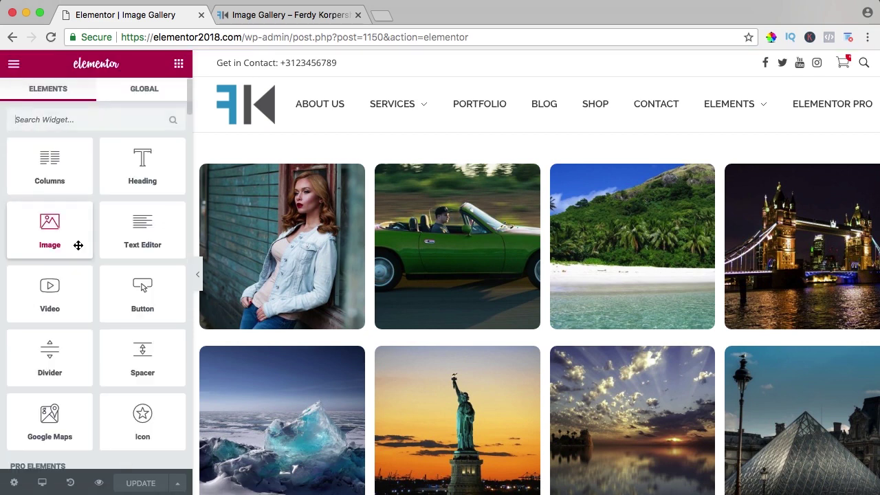
pyautogui.click(285, 16)
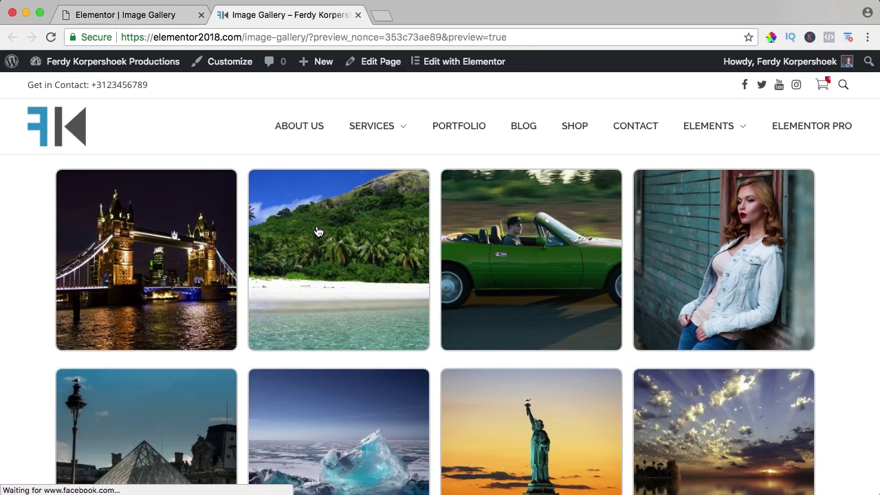
pyautogui.click(318, 228)
pyautogui.press('Right')
pyautogui.press('Right')
pyautogui.press('Right')
pyautogui.press('Right')
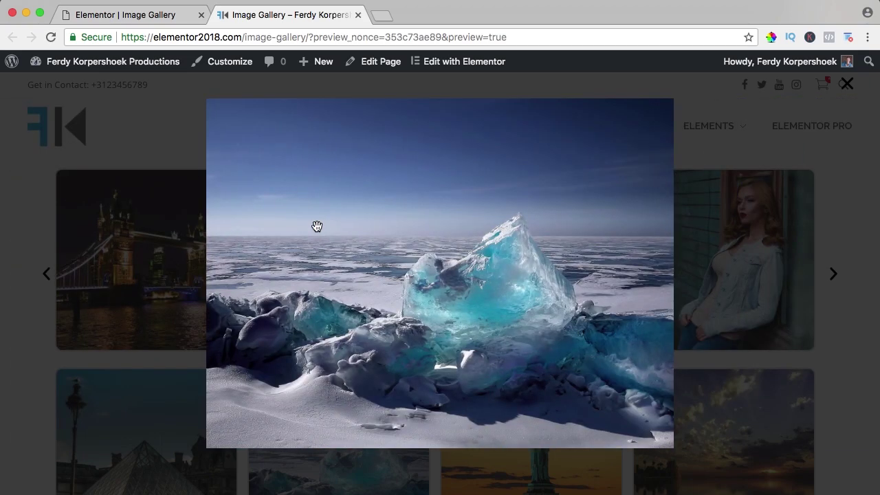
pyautogui.press('Escape')
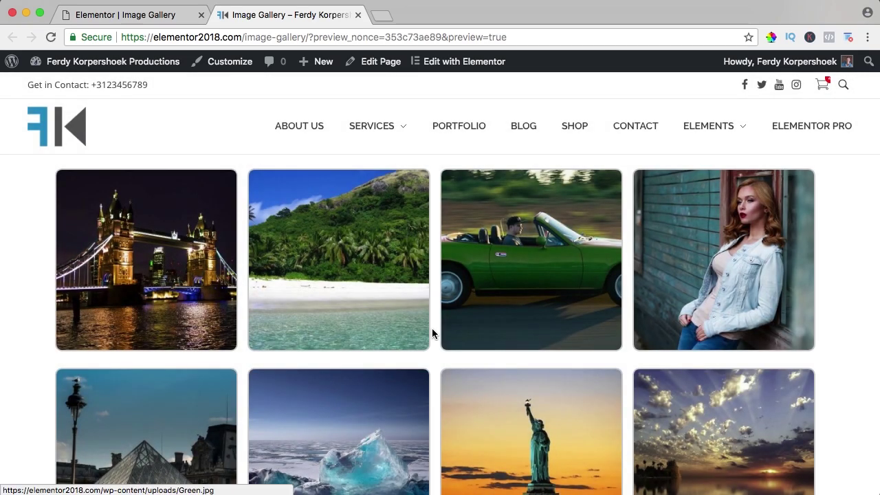